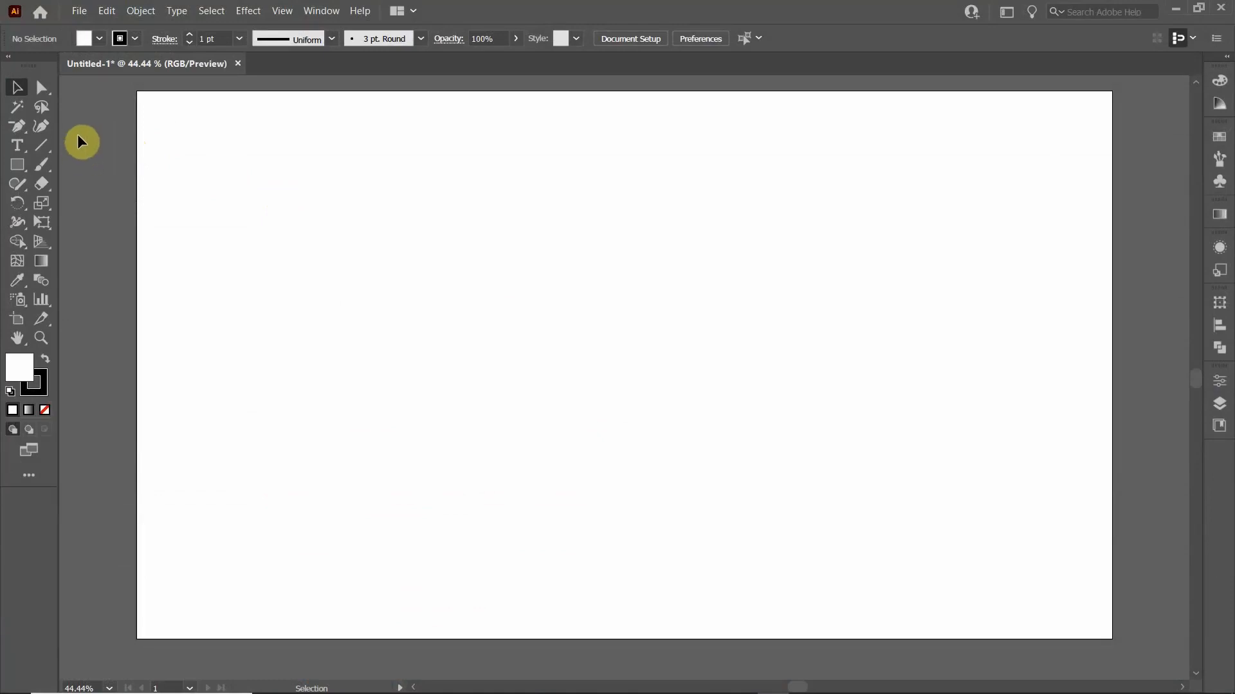
Draw a near-horizontal line with the Curvature tool across the artboard's upper left, curving up into the left neck of a puzzle-tab outline
left_click(43, 127)
left_click(199, 282)
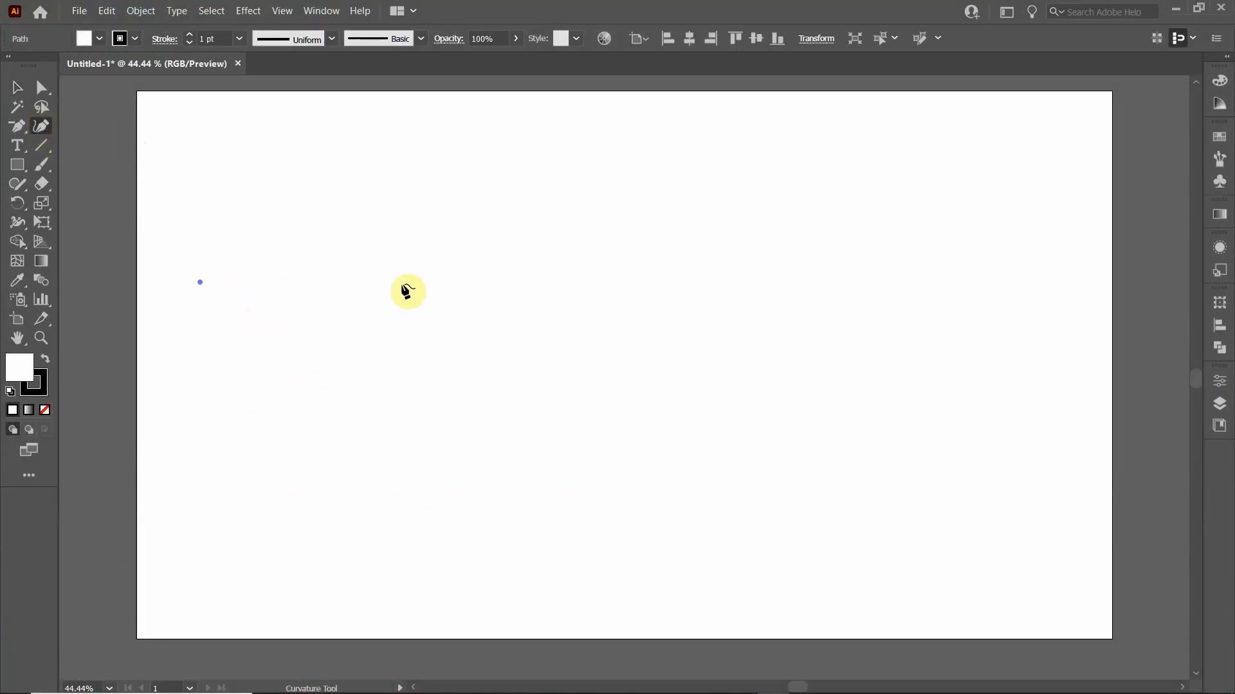
left_click(443, 286)
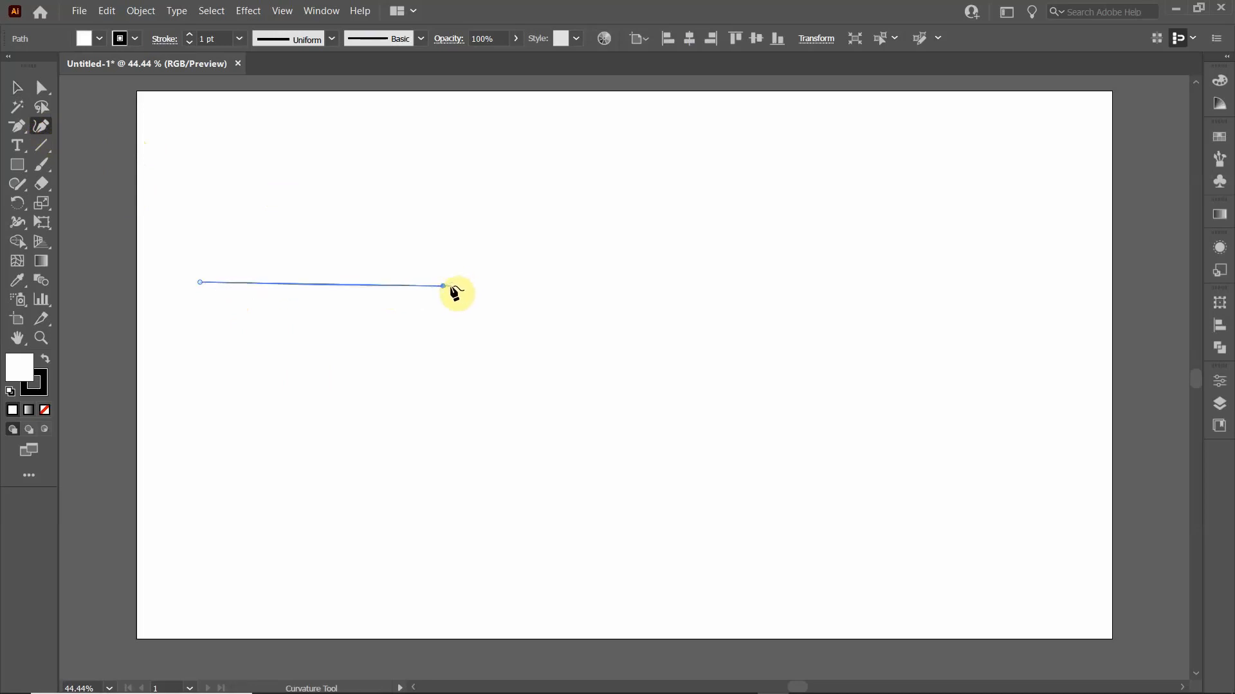
left_click(452, 285)
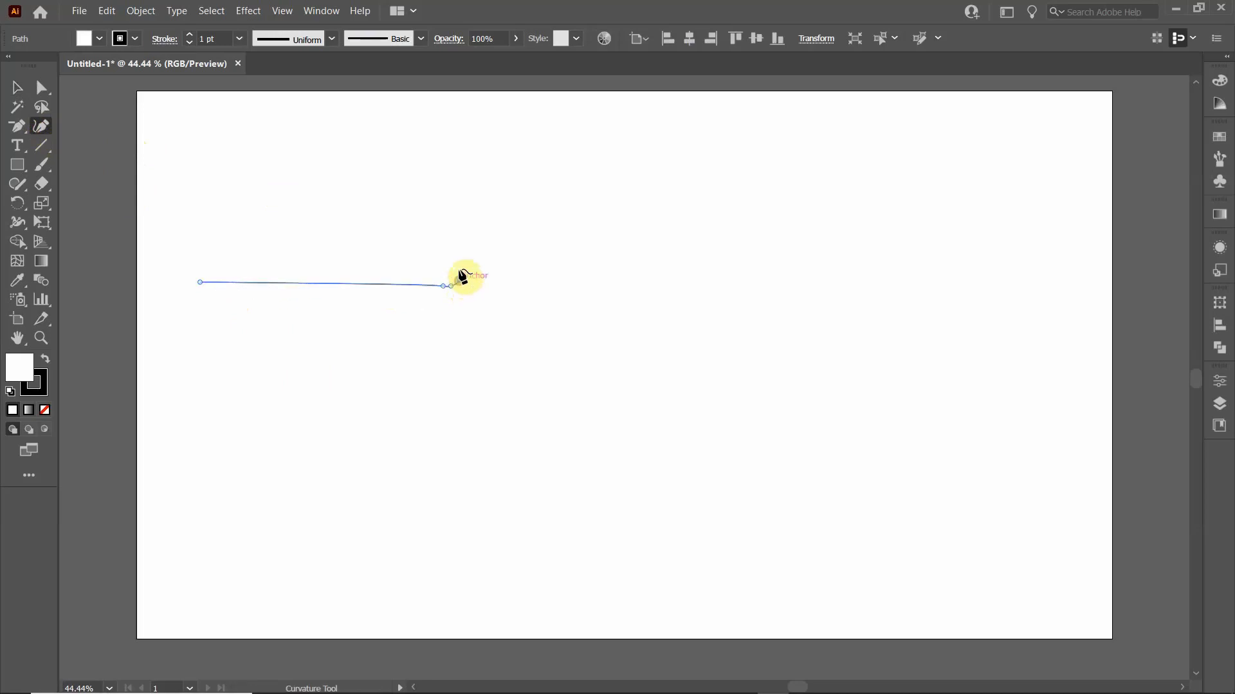
left_click(459, 281)
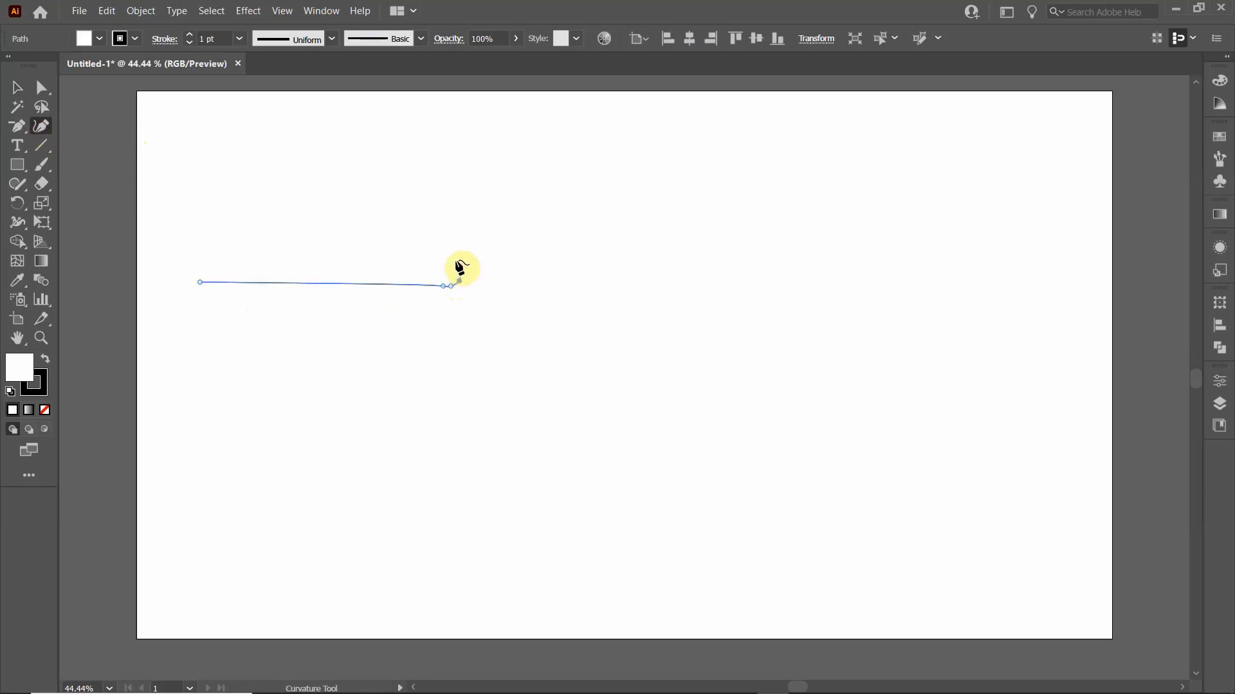
left_click(440, 243)
left_click(434, 200)
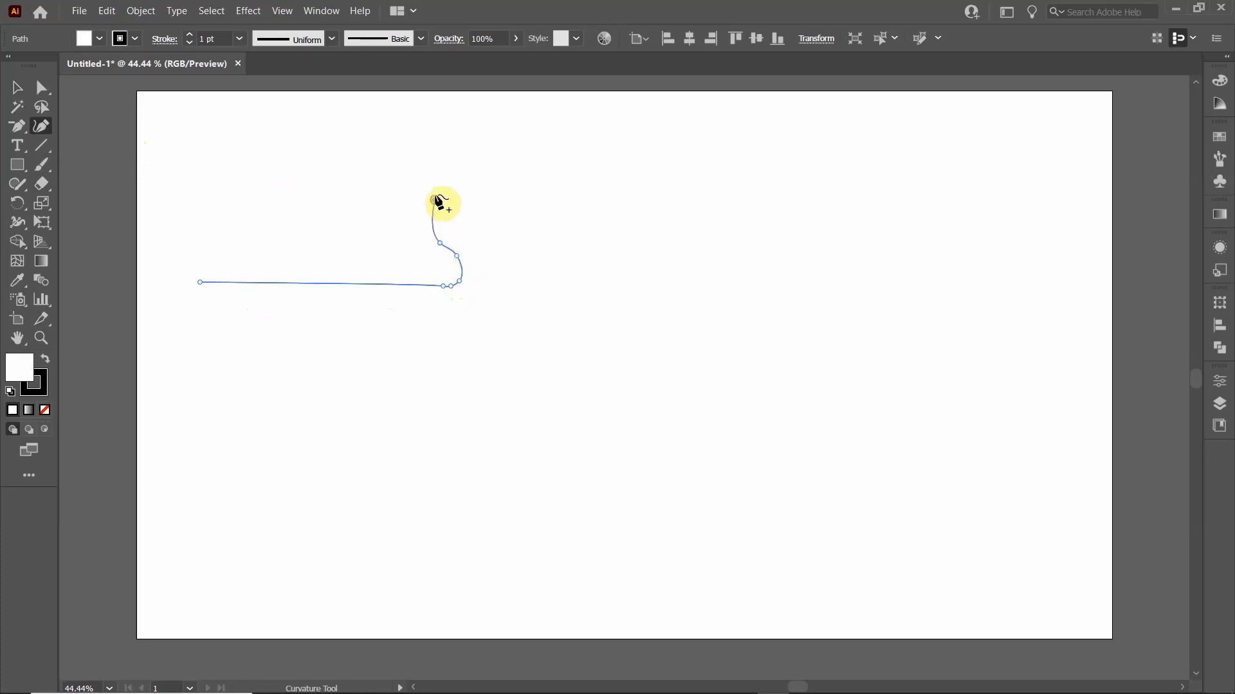
Continue the path around the tab's rounded, boxy head and back in to the right side of the neck
left_click(437, 188)
left_click(470, 183)
left_click(512, 183)
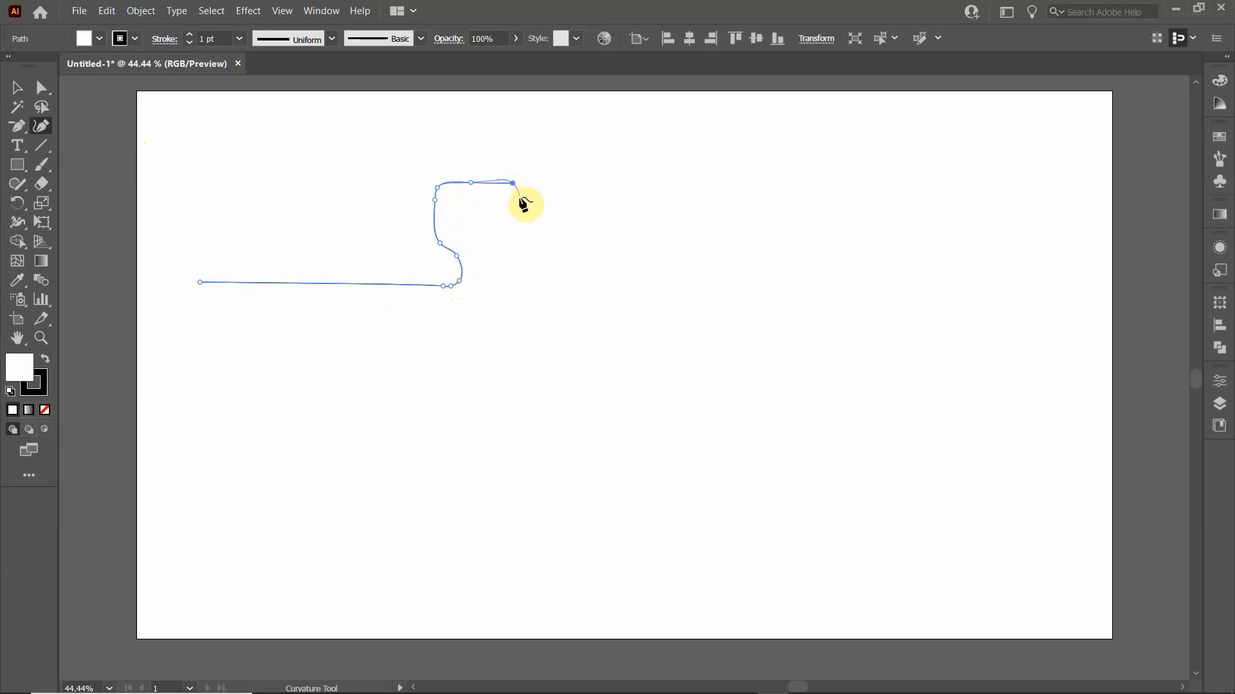
left_click(519, 196)
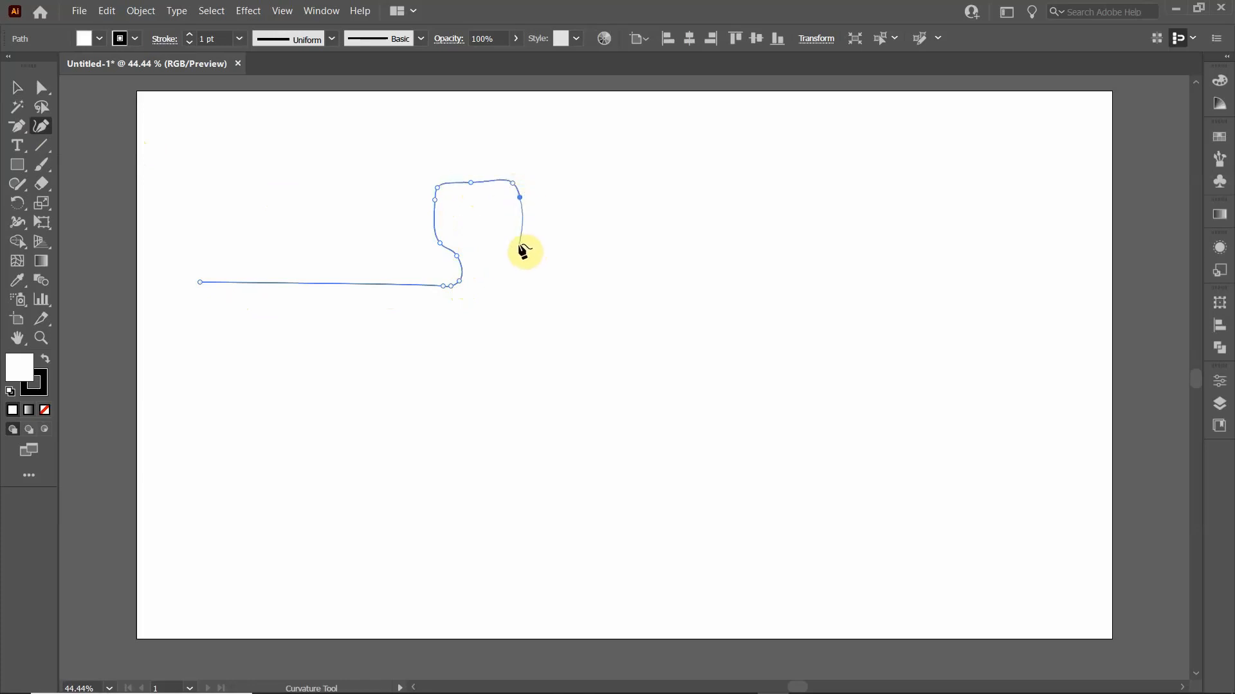
left_click(519, 245)
left_click(490, 254)
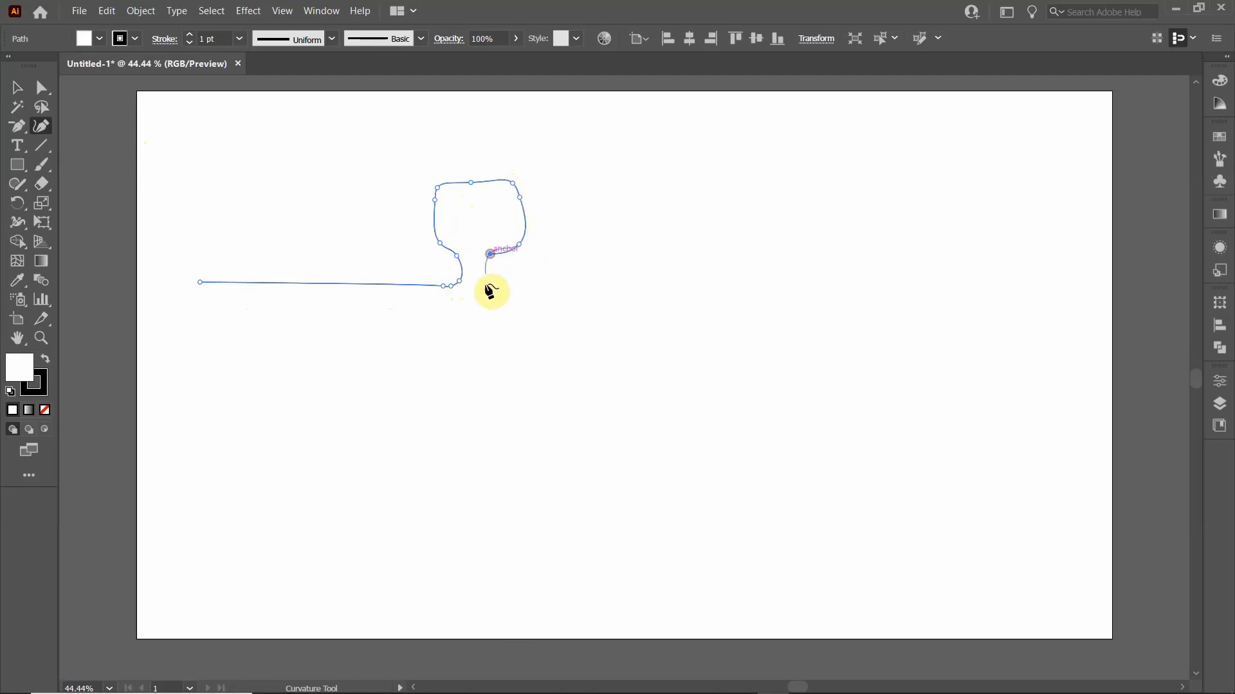
Finish the right neck curve, extend the path as a near-horizontal line toward the artboard's right side, and end the path
left_click(488, 282)
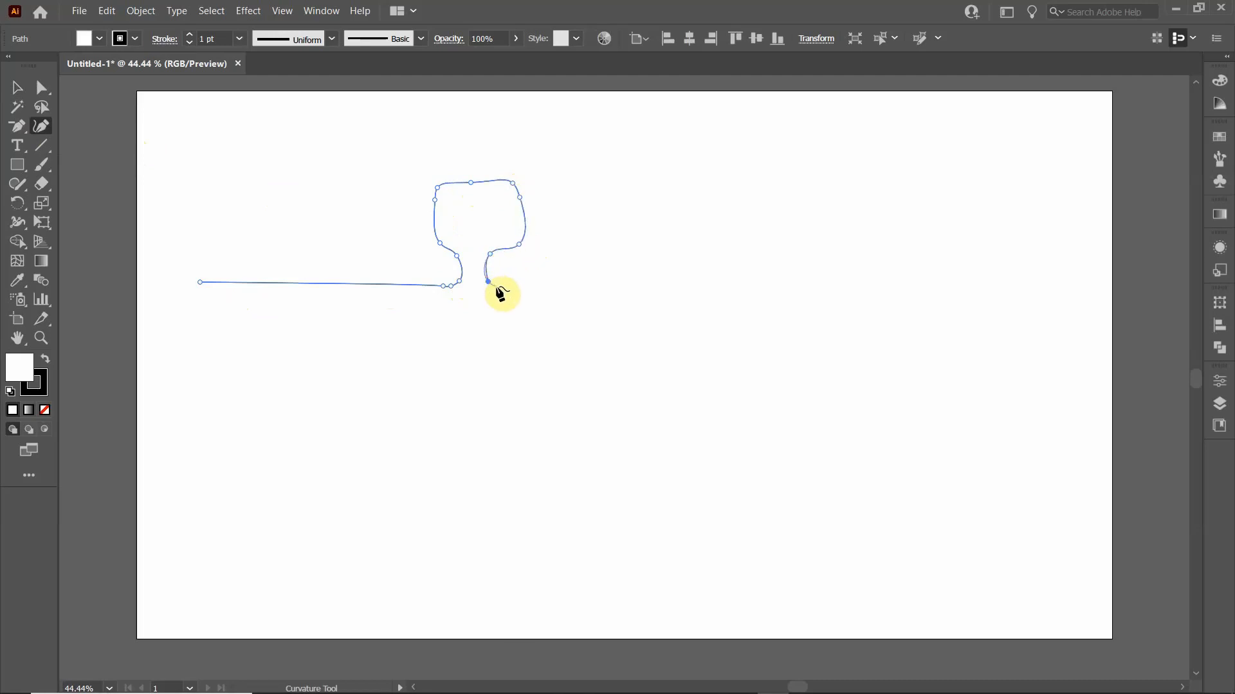
left_click(496, 286)
left_click(508, 287)
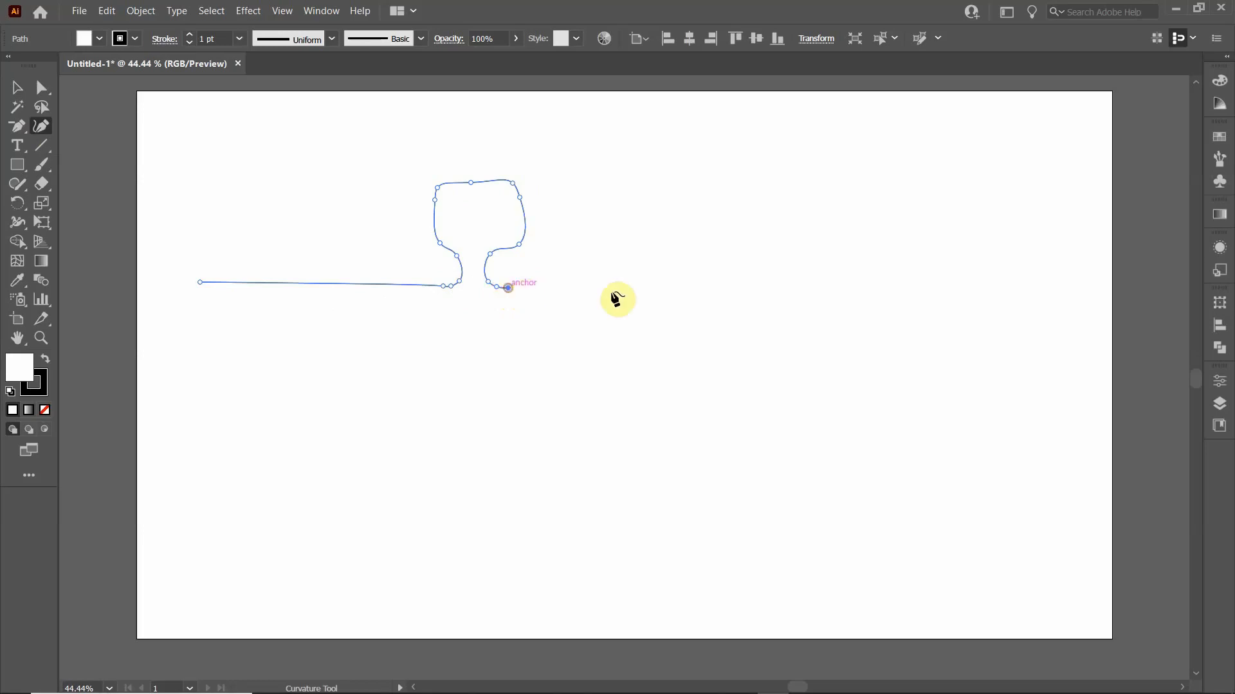
left_click(814, 285)
key("Escape")
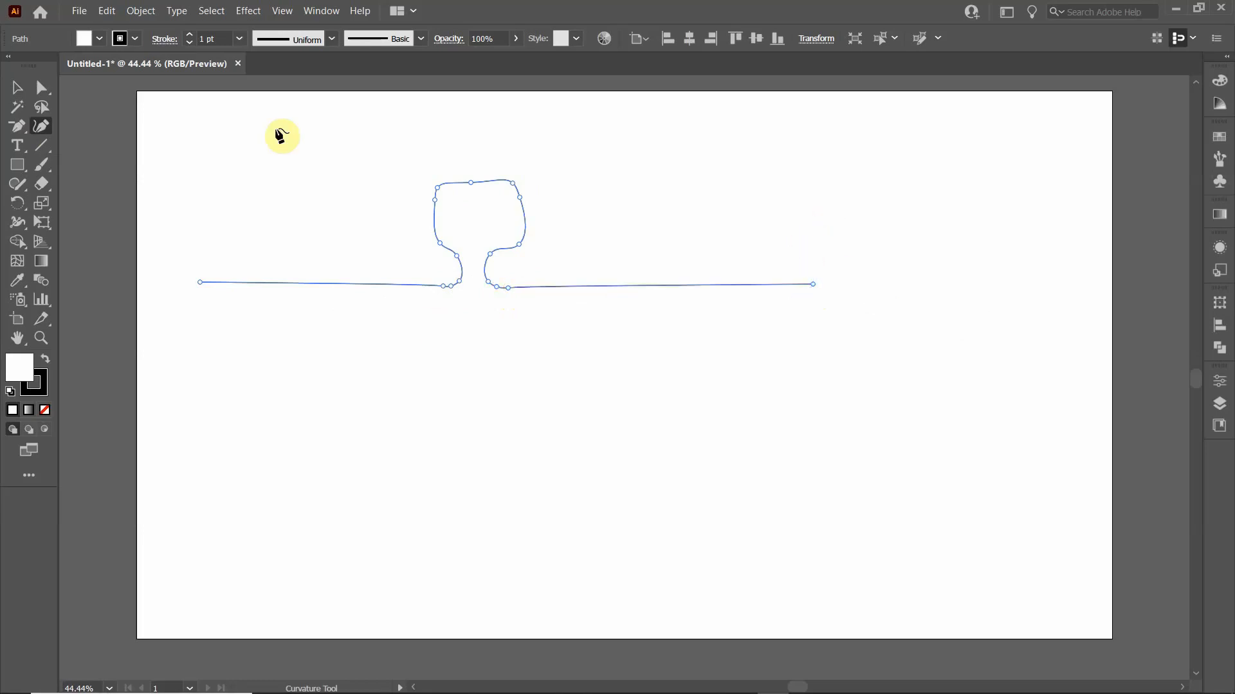
Directly select the upper-right anchor on the tab's head and shift it outward to X 764.5 px, Y 215.5 px
left_click(41, 87)
left_click(346, 193)
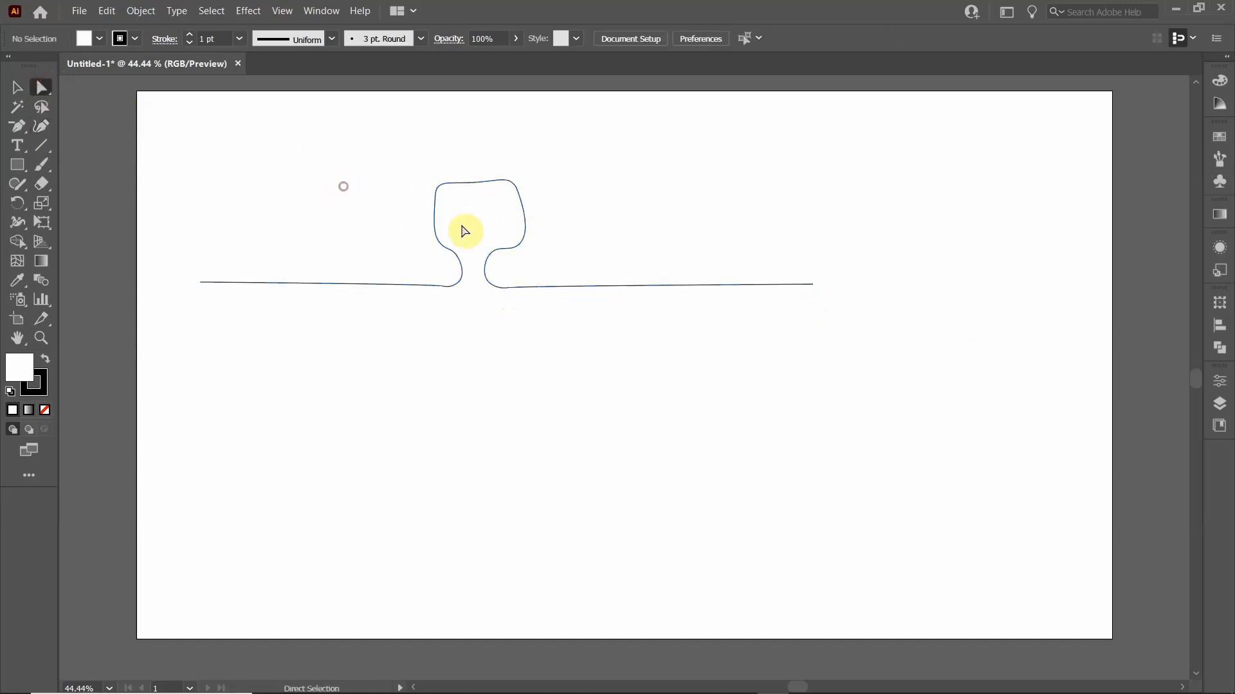
left_click(436, 222)
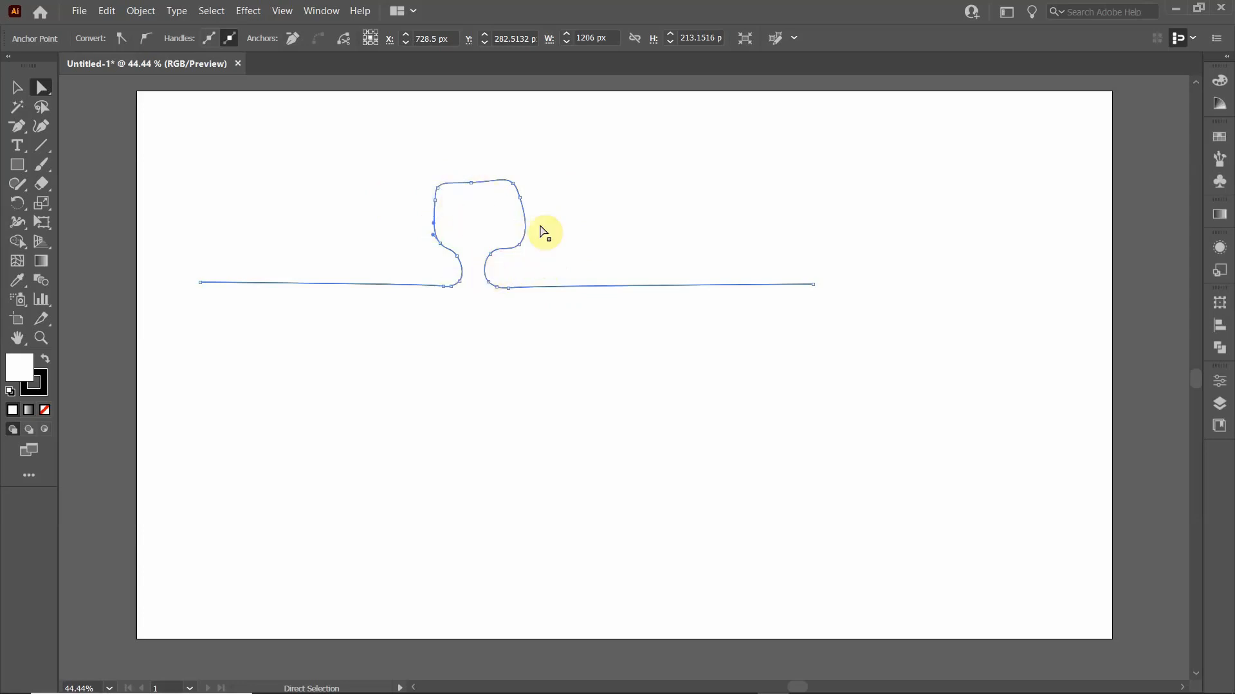
left_click(521, 198)
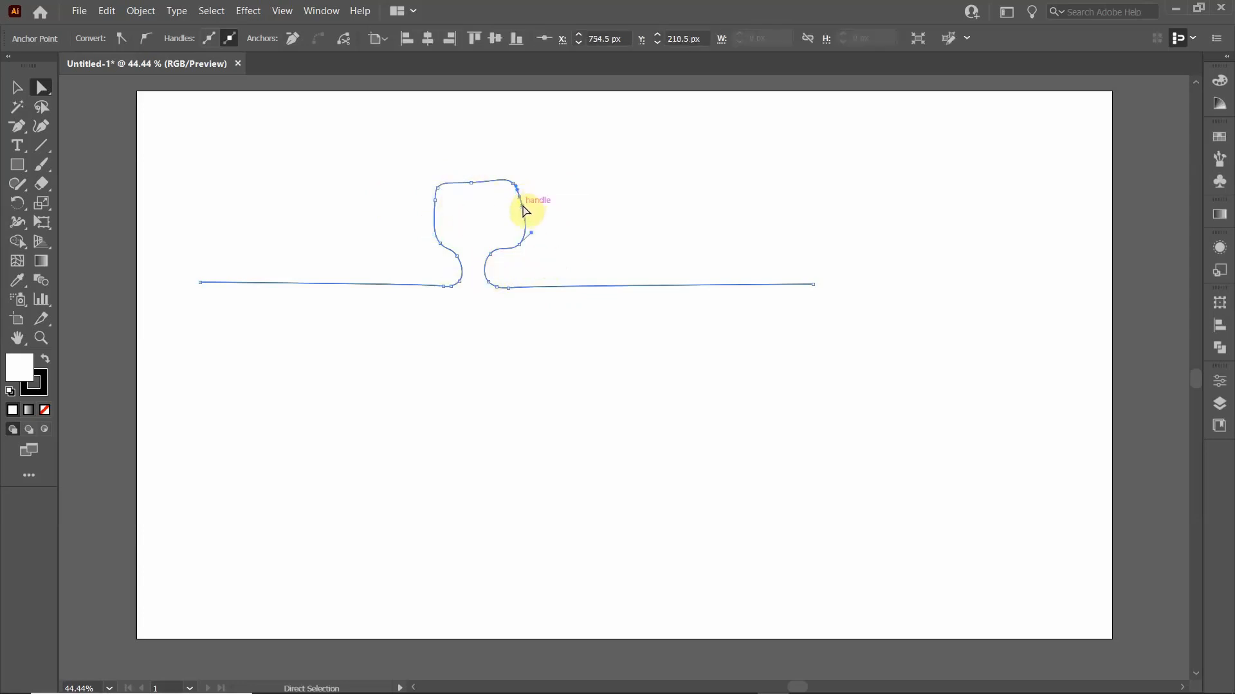
left_click_drag(519, 200, 520, 201)
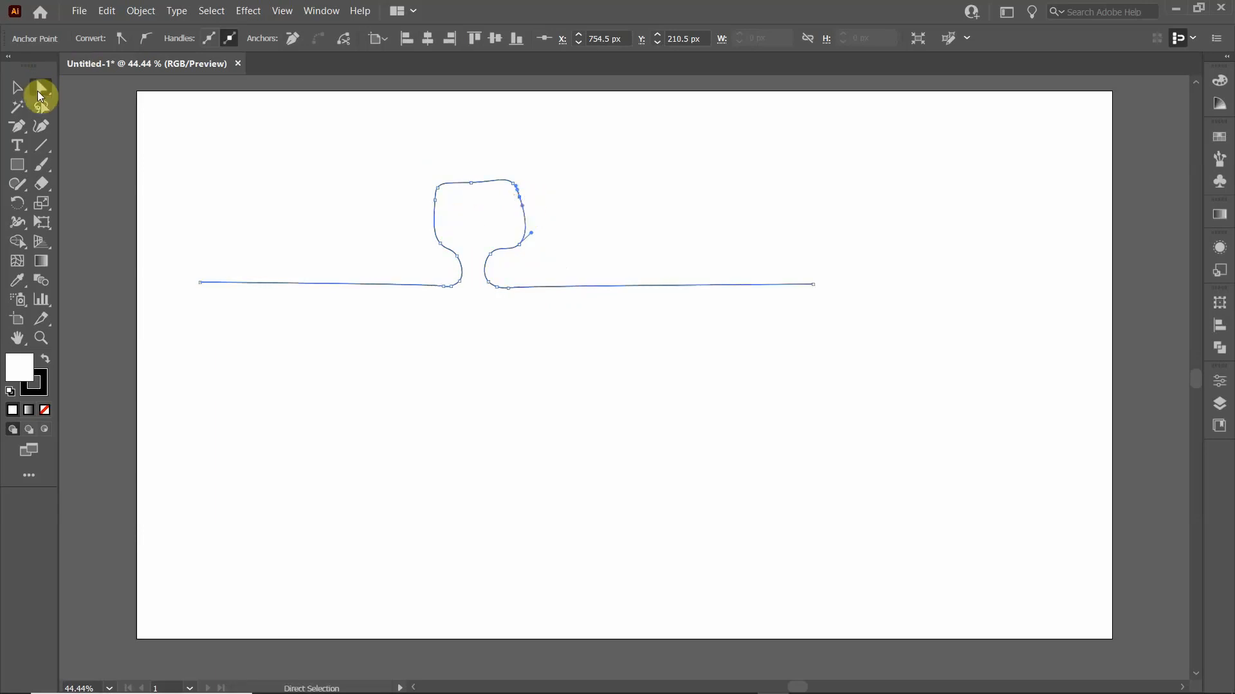
left_click_drag(522, 204, 525, 205)
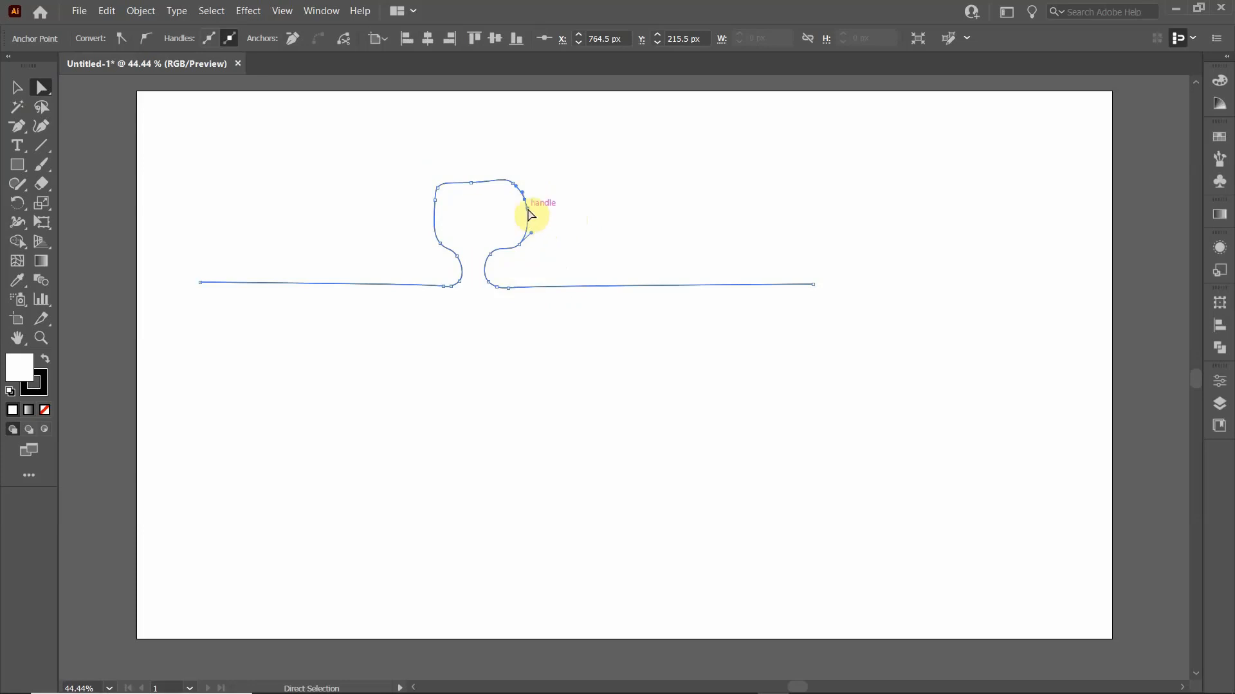
mouse_move(541, 219)
left_mouse_down()
mouse_move(576, 250)
mouse_move(604, 194)
mouse_move(567, 240)
mouse_move(528, 218)
left_mouse_up()
Draw a separate open five-point wave with the Curvature tool across the lower half of the artboard
left_click(45, 131)
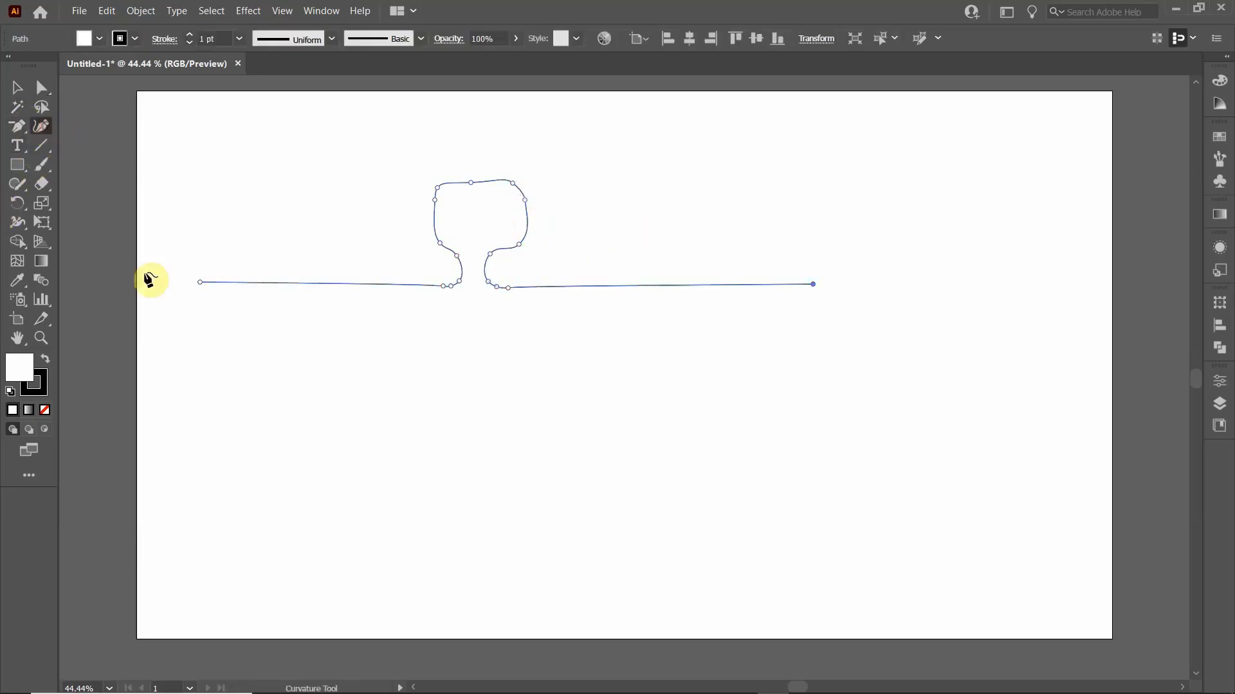
left_click(814, 283)
key("Escape")
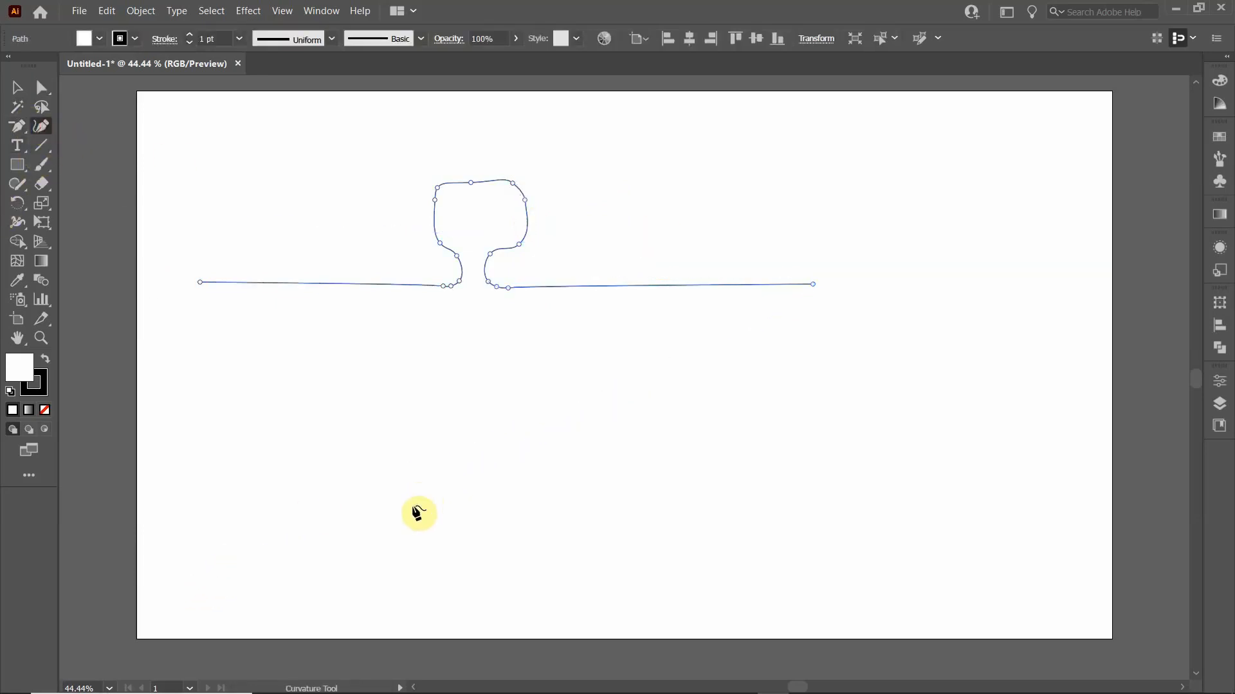
left_click(225, 578)
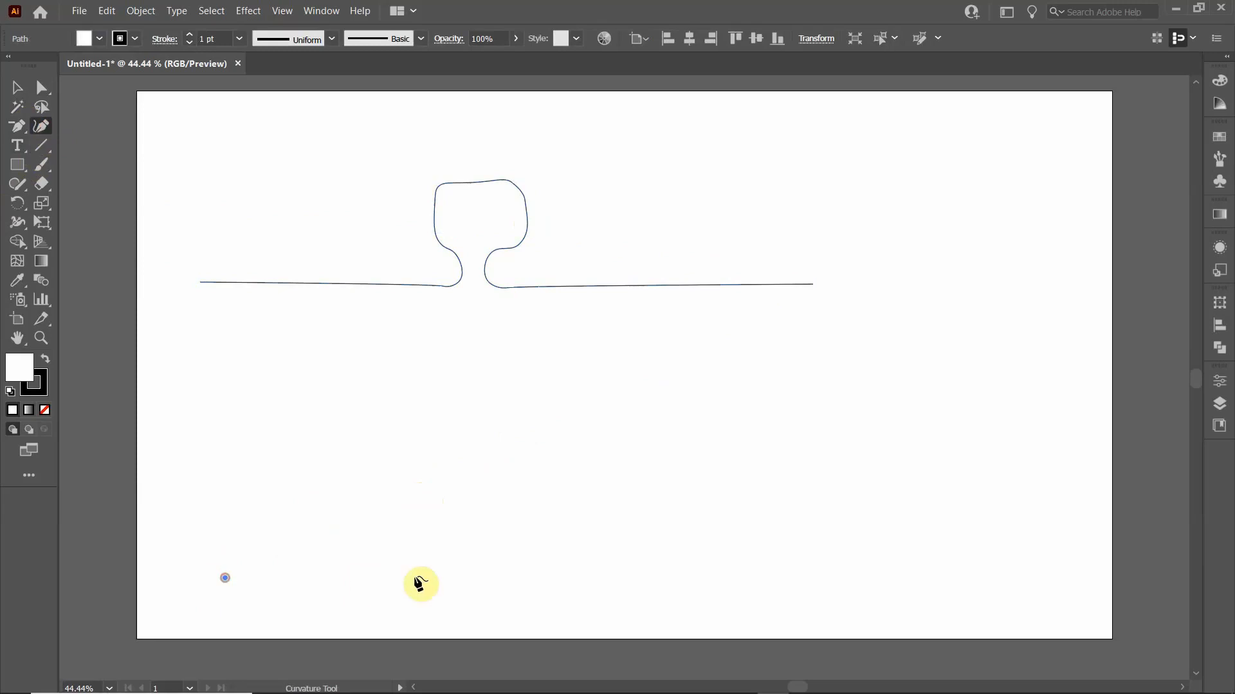
left_click(465, 430)
left_click(711, 485)
left_click(899, 575)
left_click(998, 475)
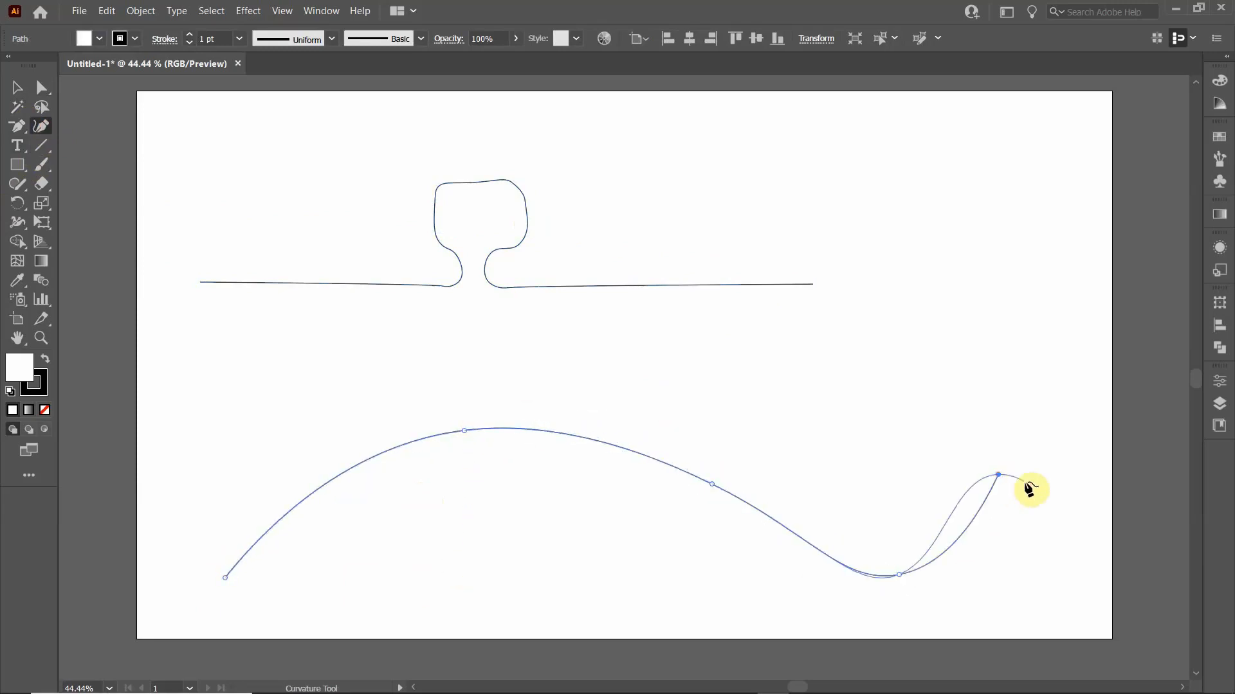
key("Escape")
Directly select the wave's crest anchor, tilt and level its linked handles, and swing its right handle straight up independently to form a cusp
left_click(41, 87)
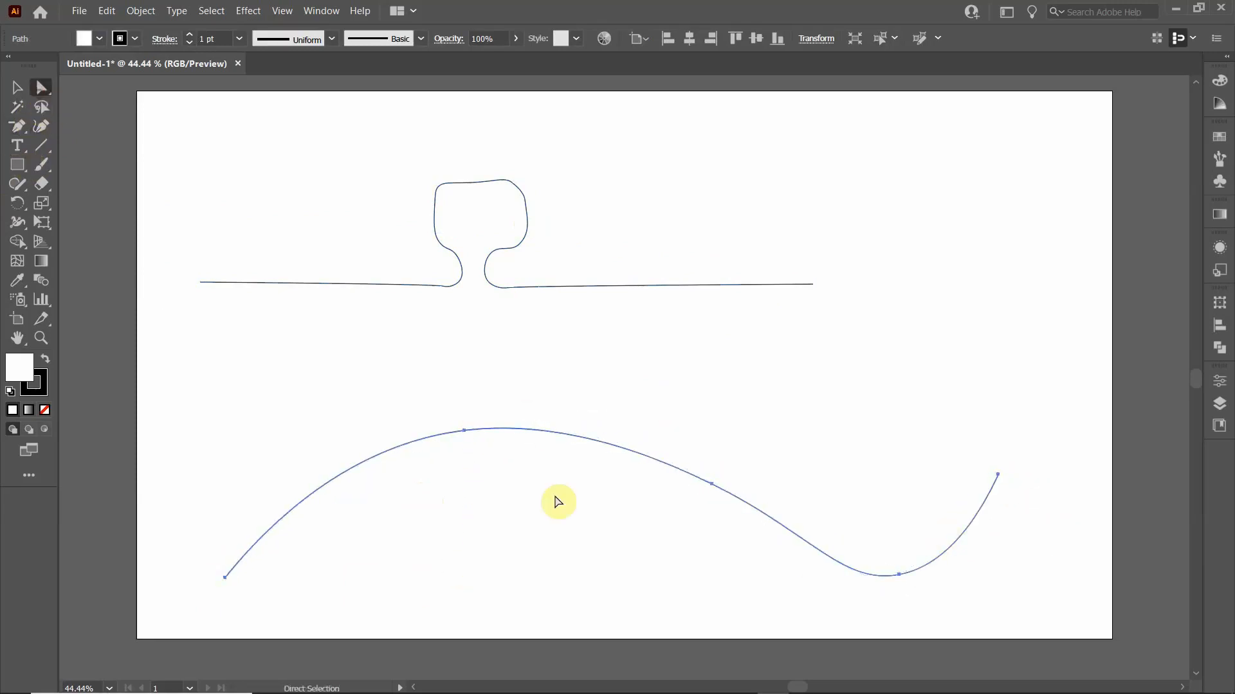
left_click(462, 432)
left_click(466, 432)
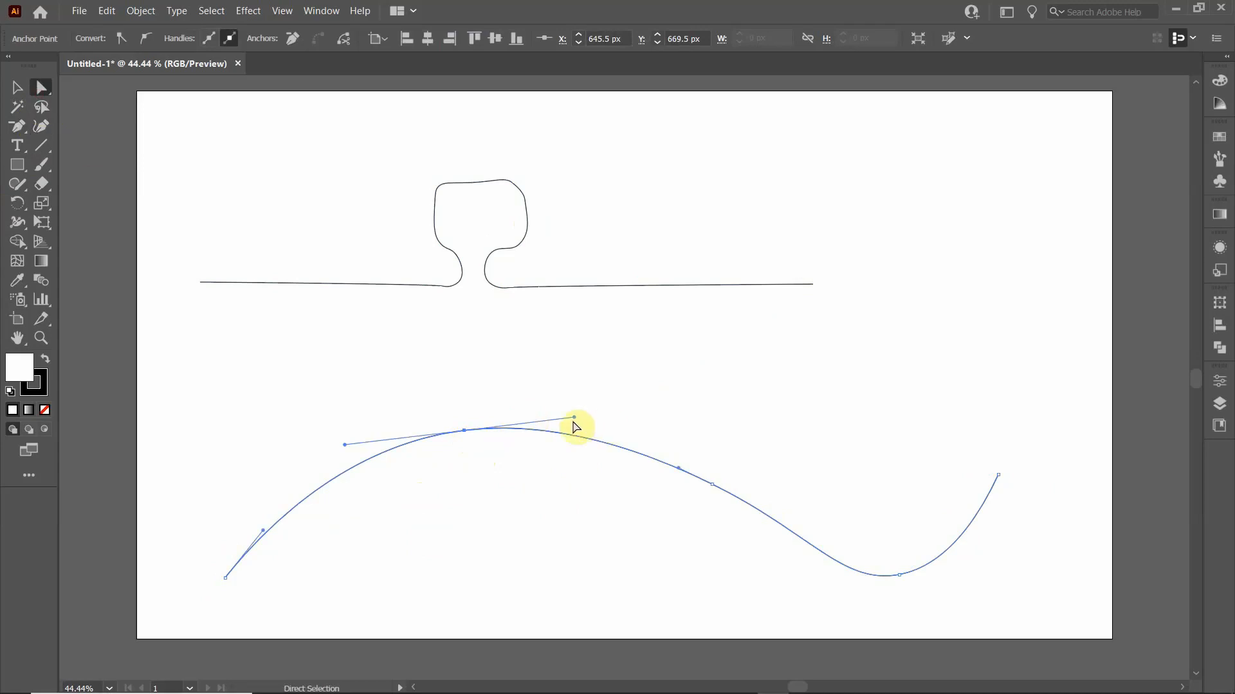
left_click_drag(575, 418, 608, 372)
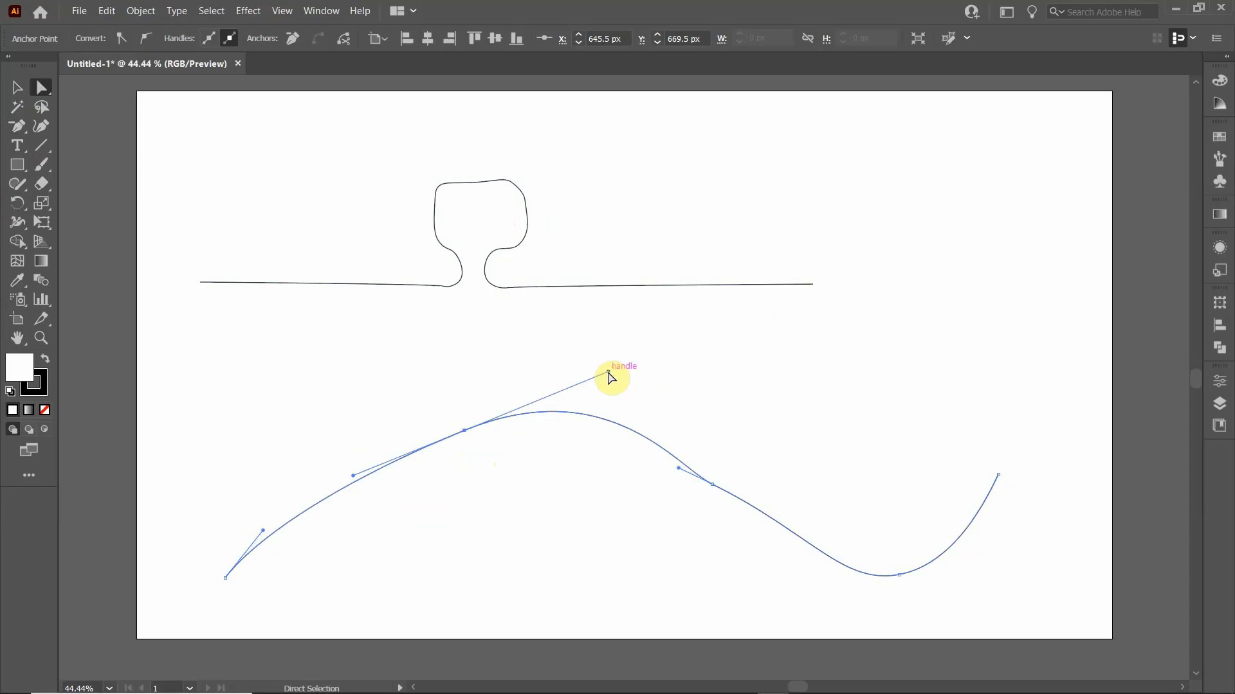
left_click_drag(609, 373, 593, 436)
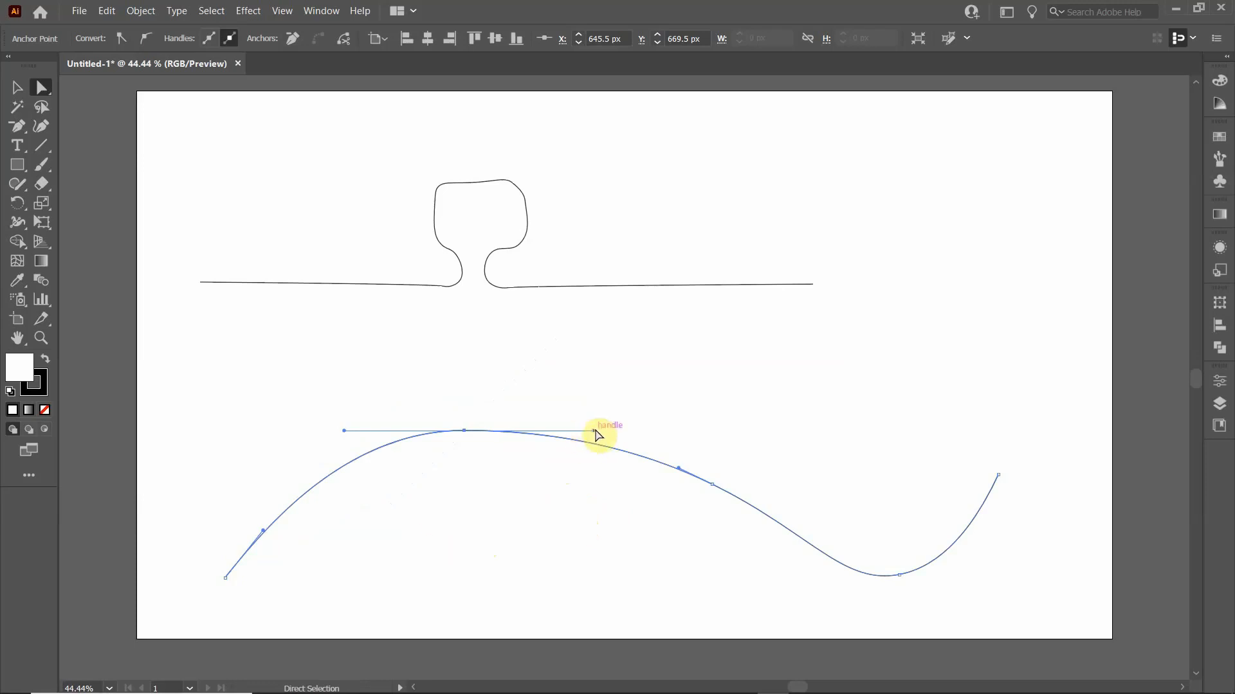
left_click_drag(595, 435, 460, 322)
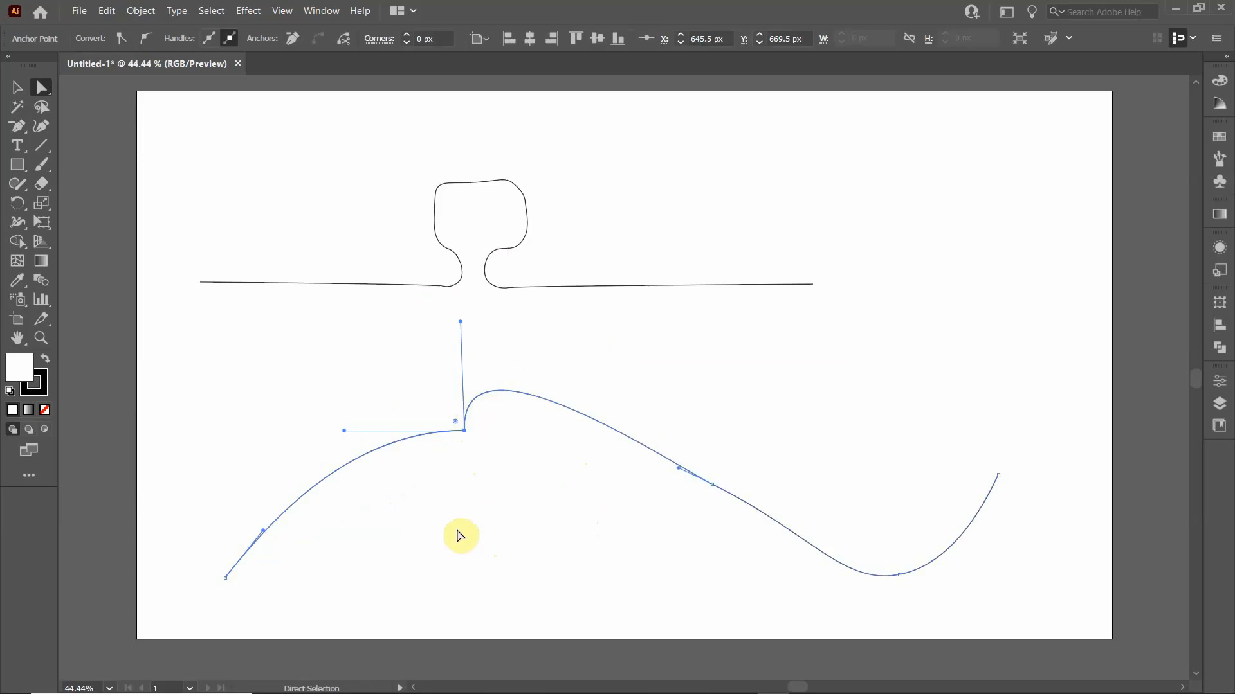
Convert the wave's crest anchor to smooth and move it up to X 653.5 px, Y 569.5 px
left_click(145, 41)
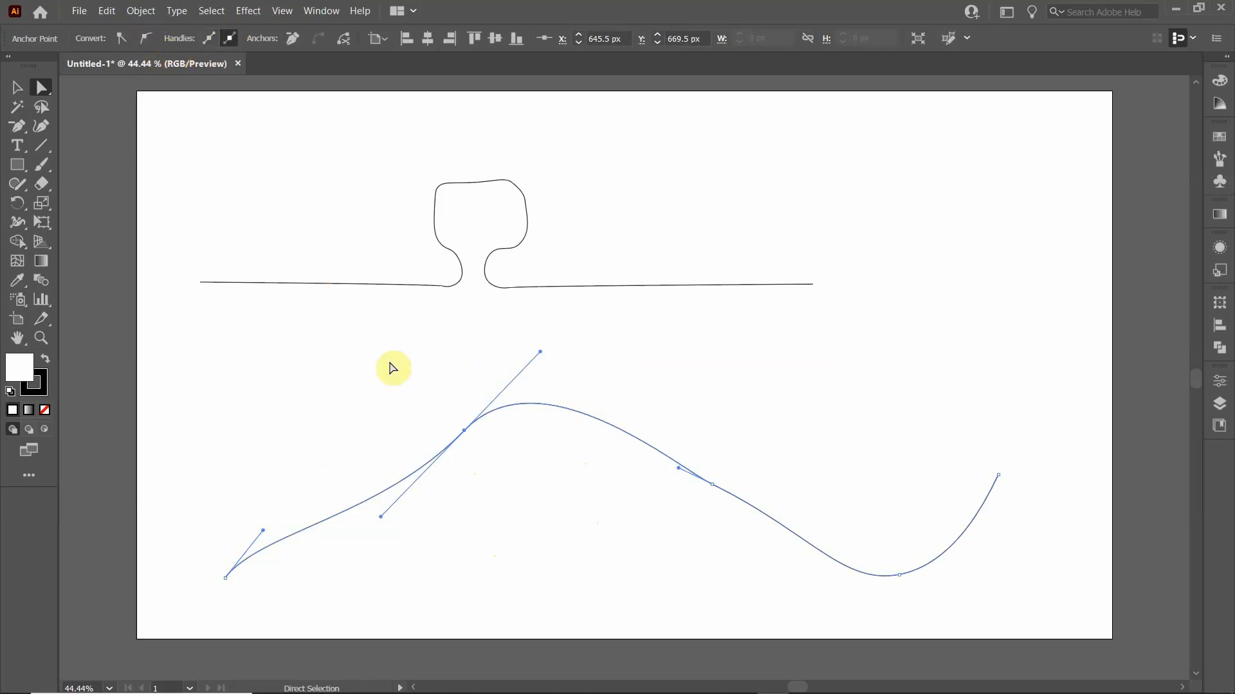
left_click_drag(463, 429, 467, 381)
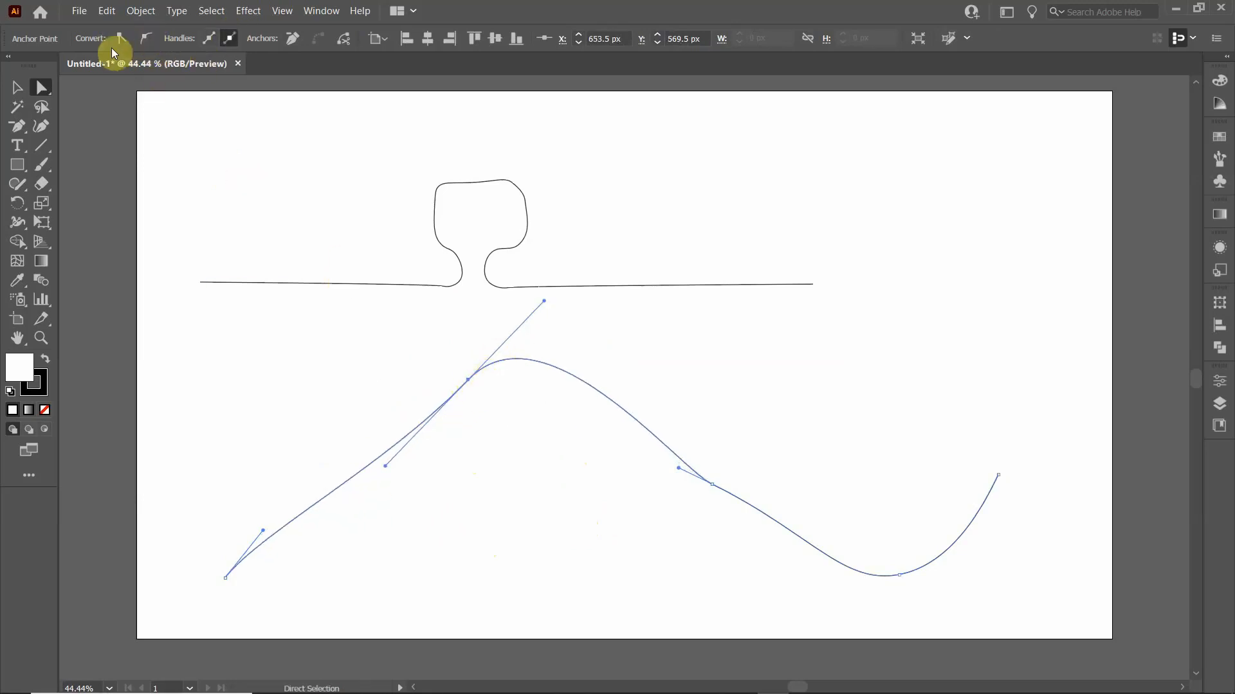
Convert the crest anchor to a corner and arch its two adjoining segments by pulling up the handles of the neighbouring anchors
left_click(119, 40)
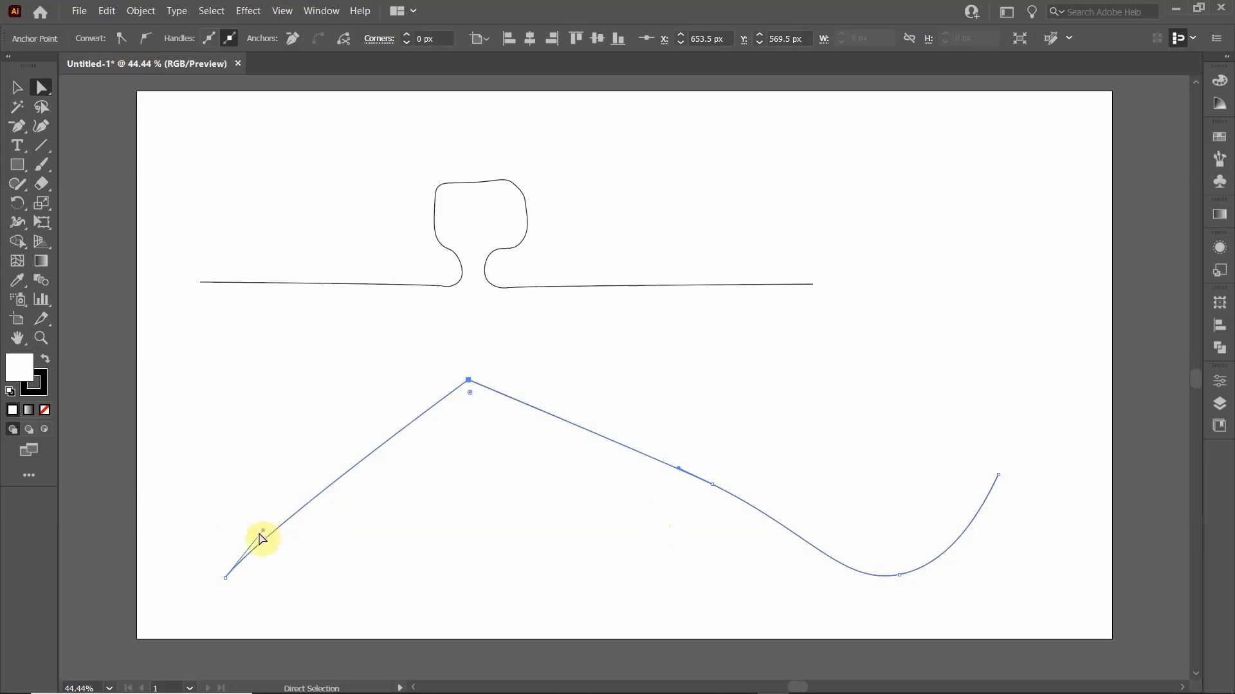
left_click_drag(263, 531, 270, 375)
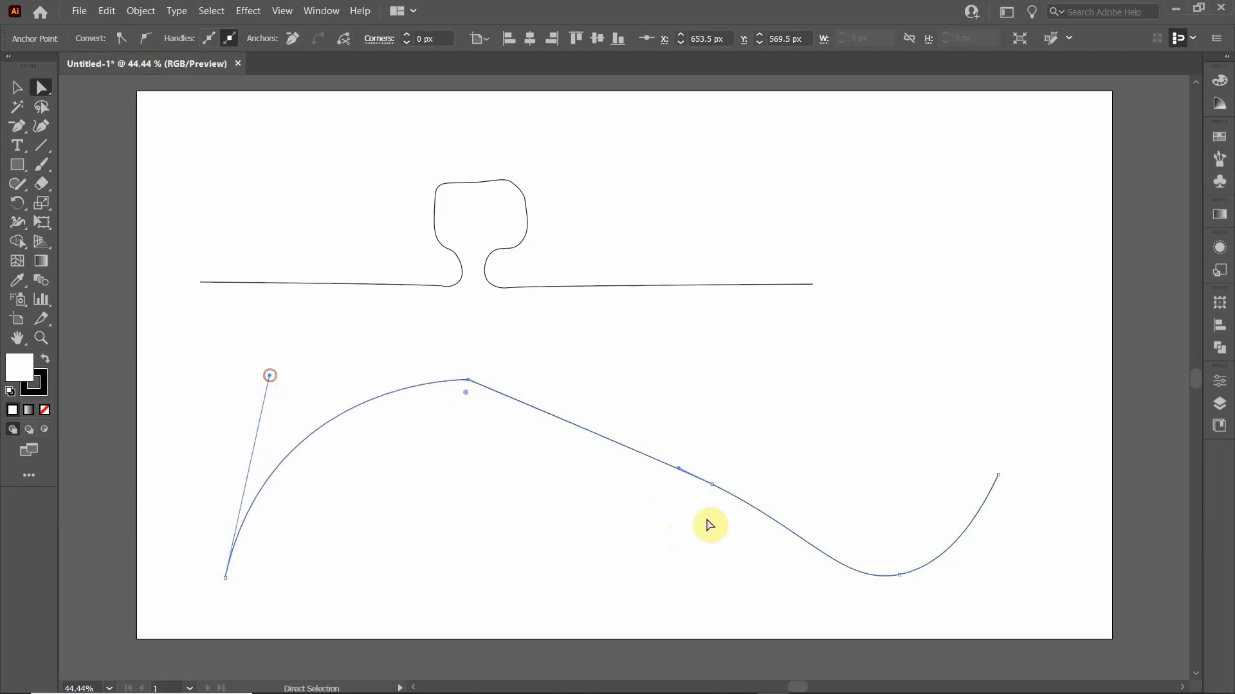
left_click_drag(684, 456, 610, 375)
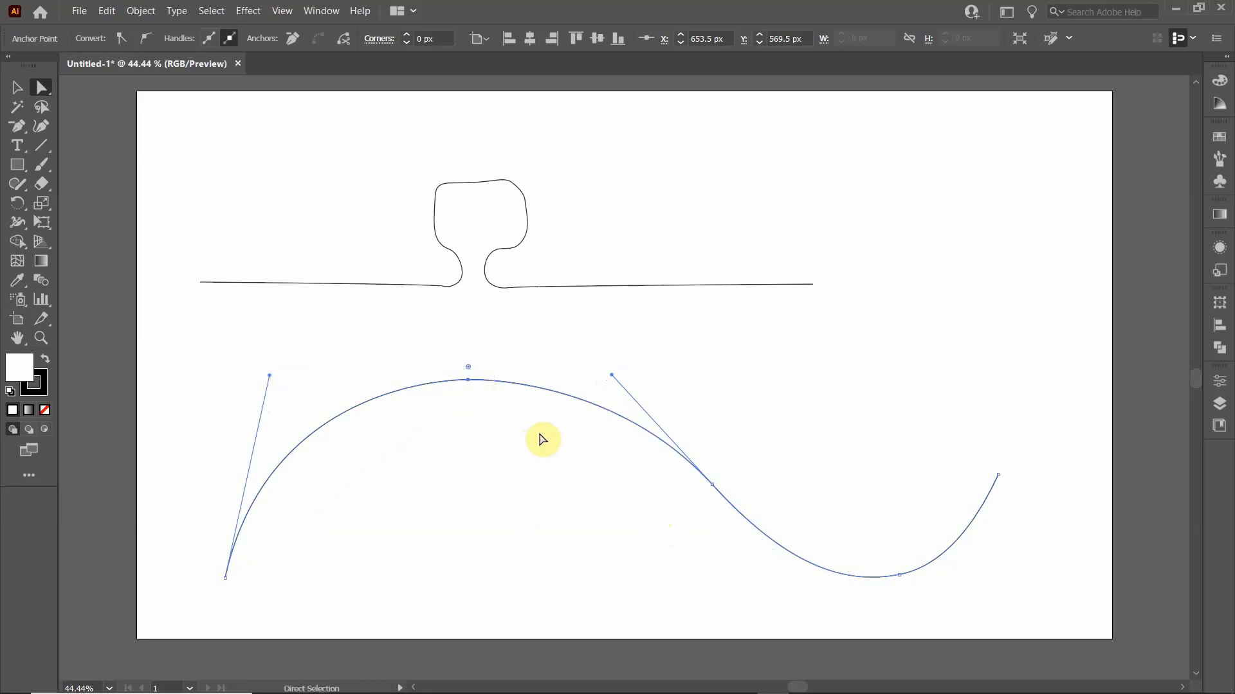
Move the crest's corner anchor down to X 647.5 px, Y 716.5 px and convert it to a smooth point
left_click_drag(463, 381, 464, 453)
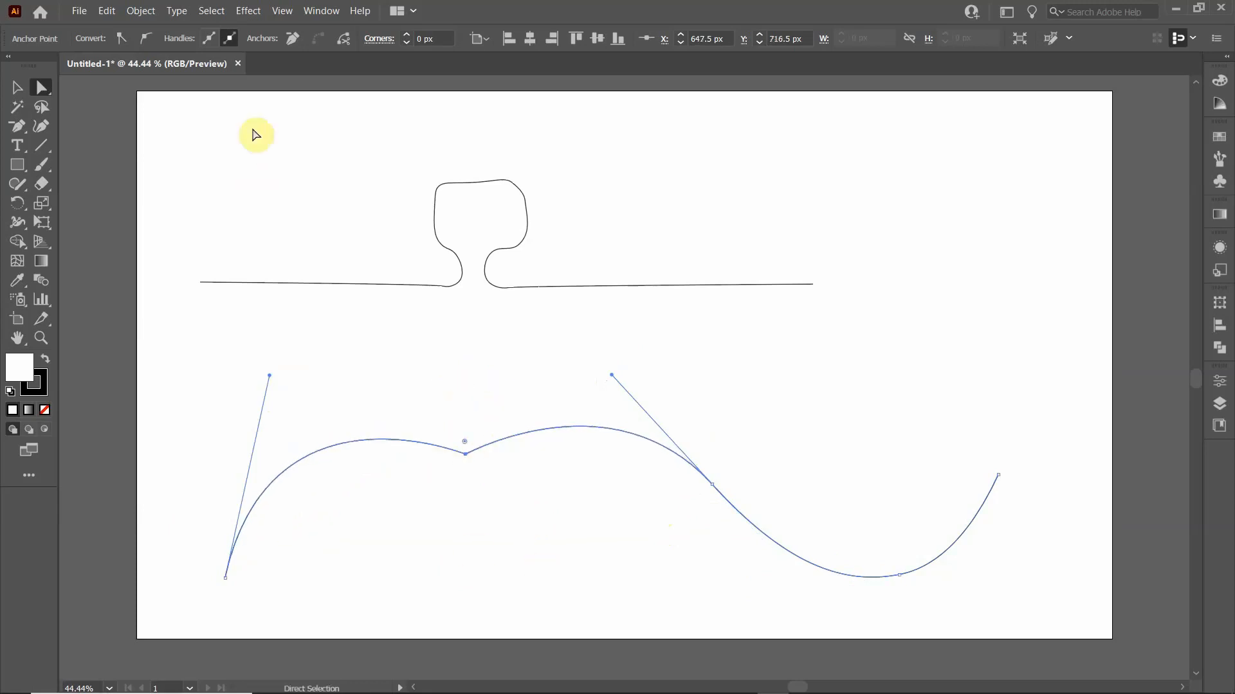
left_click(148, 42)
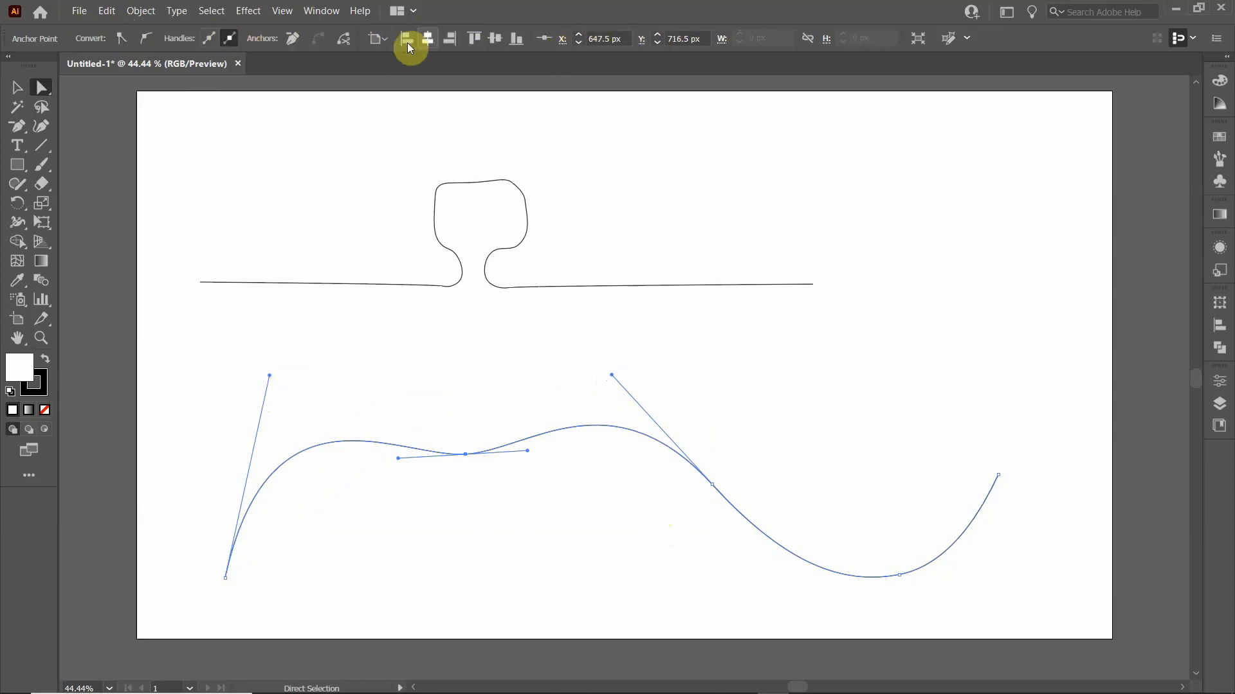
left_click(281, 11)
mouse_move(319, 13)
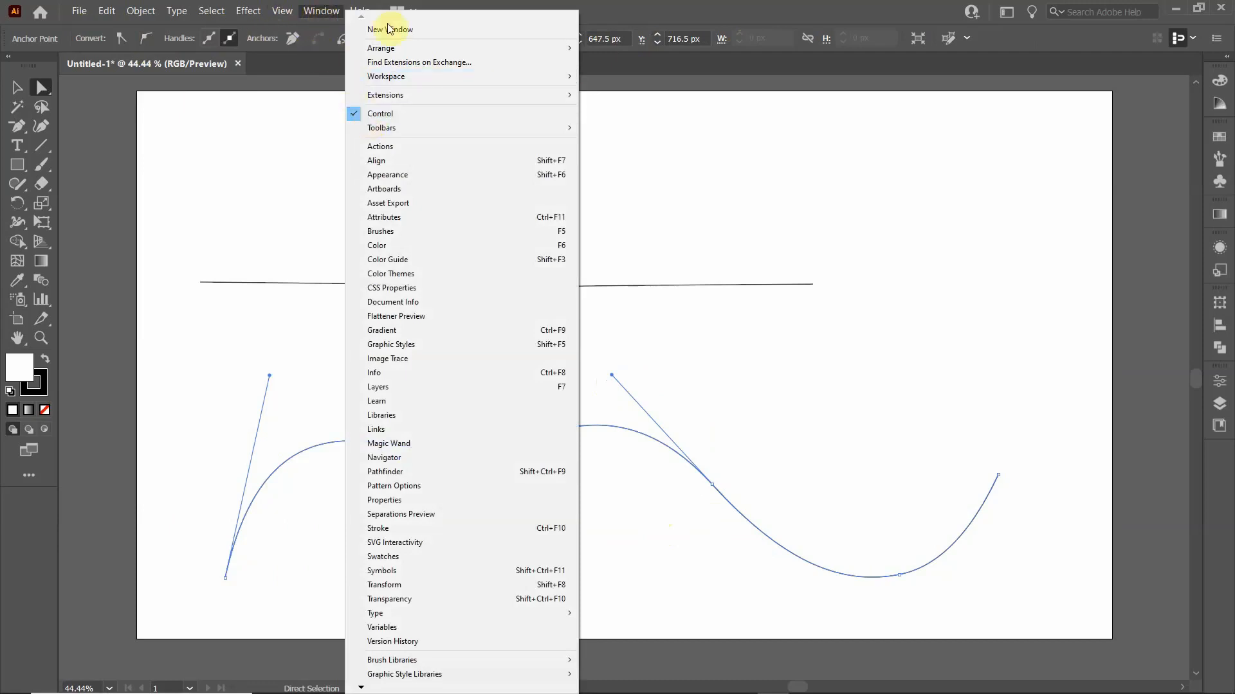
left_click(628, 9)
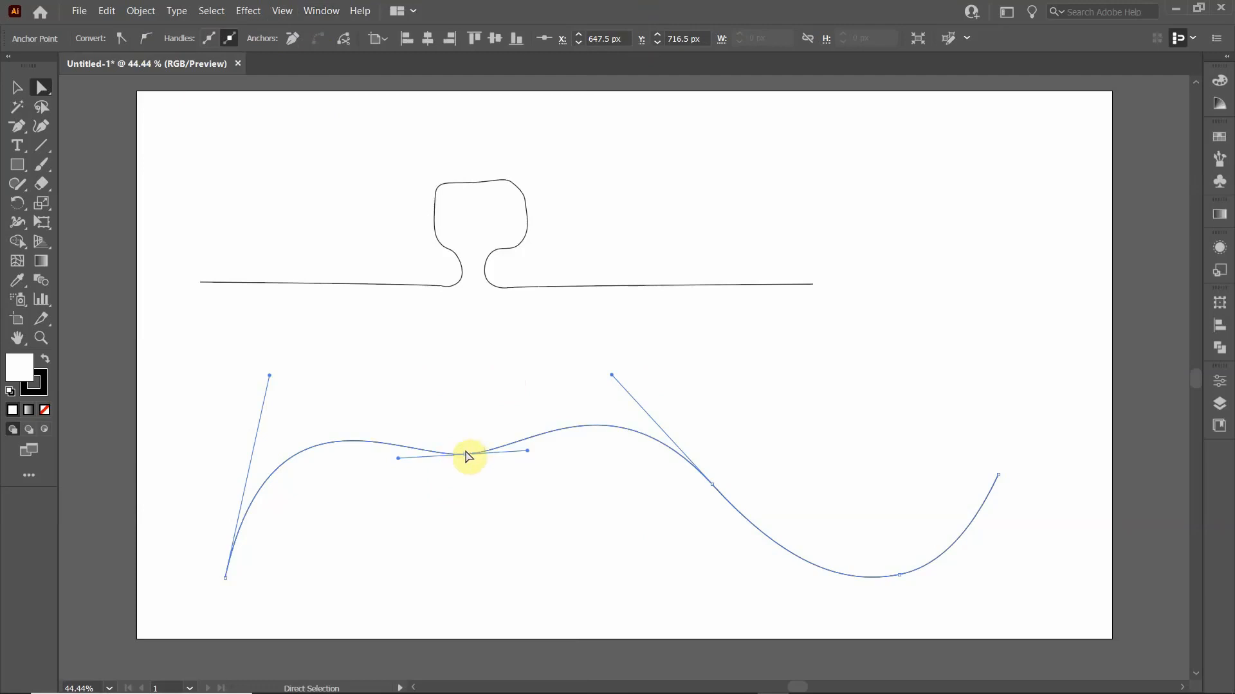
Move the wave's smooth middle anchor up to X 627.5 px, Y 639.5 px
left_click_drag(461, 439, 454, 400)
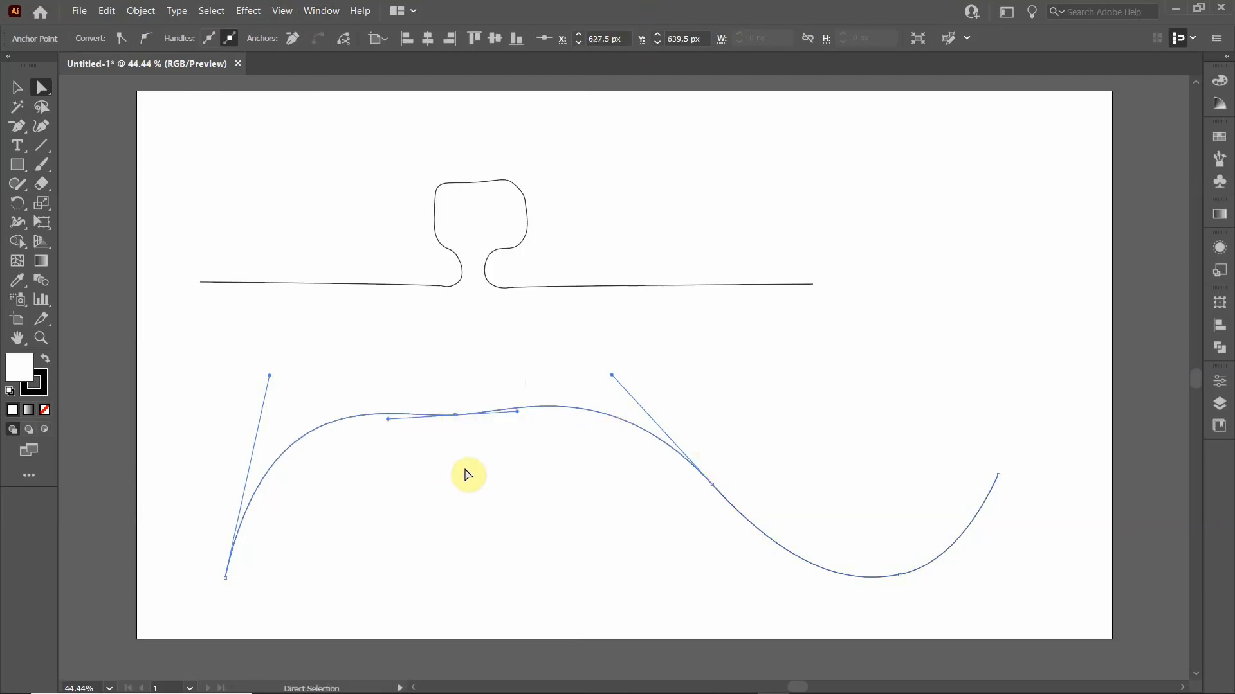
Select the wave's two middle anchors, shift them together slightly right and down, and align them to their common vertical centre
left_click(441, 373)
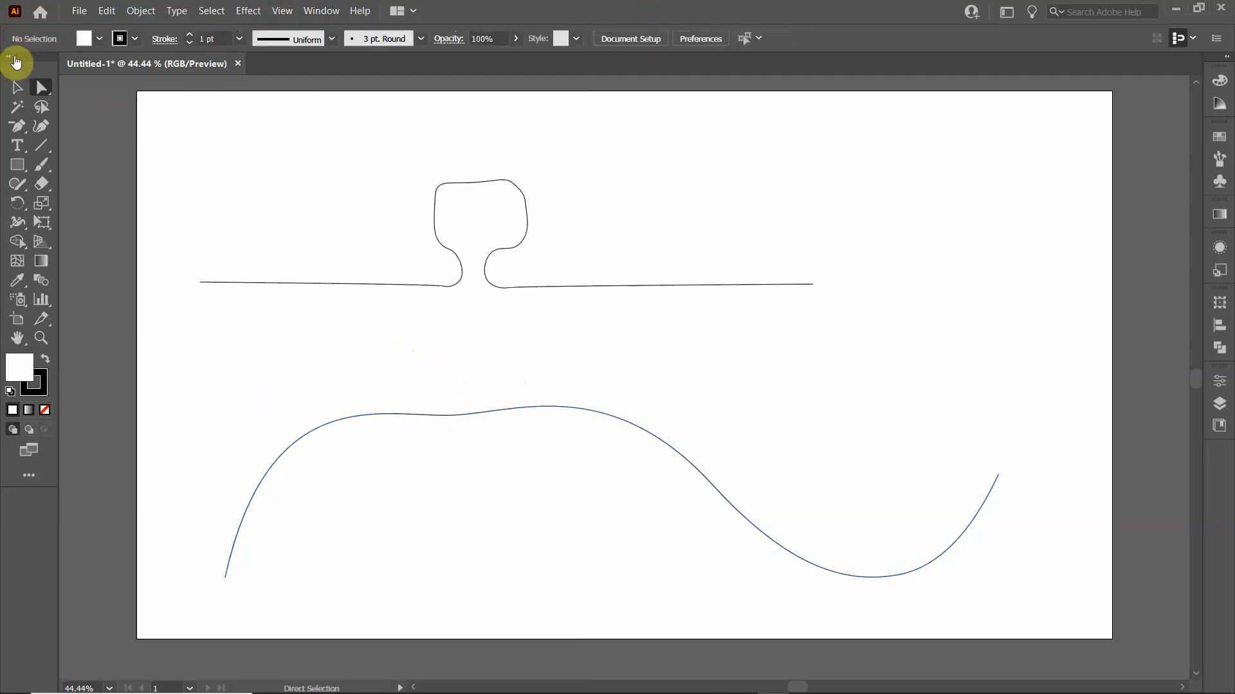
left_click_drag(419, 364, 725, 534)
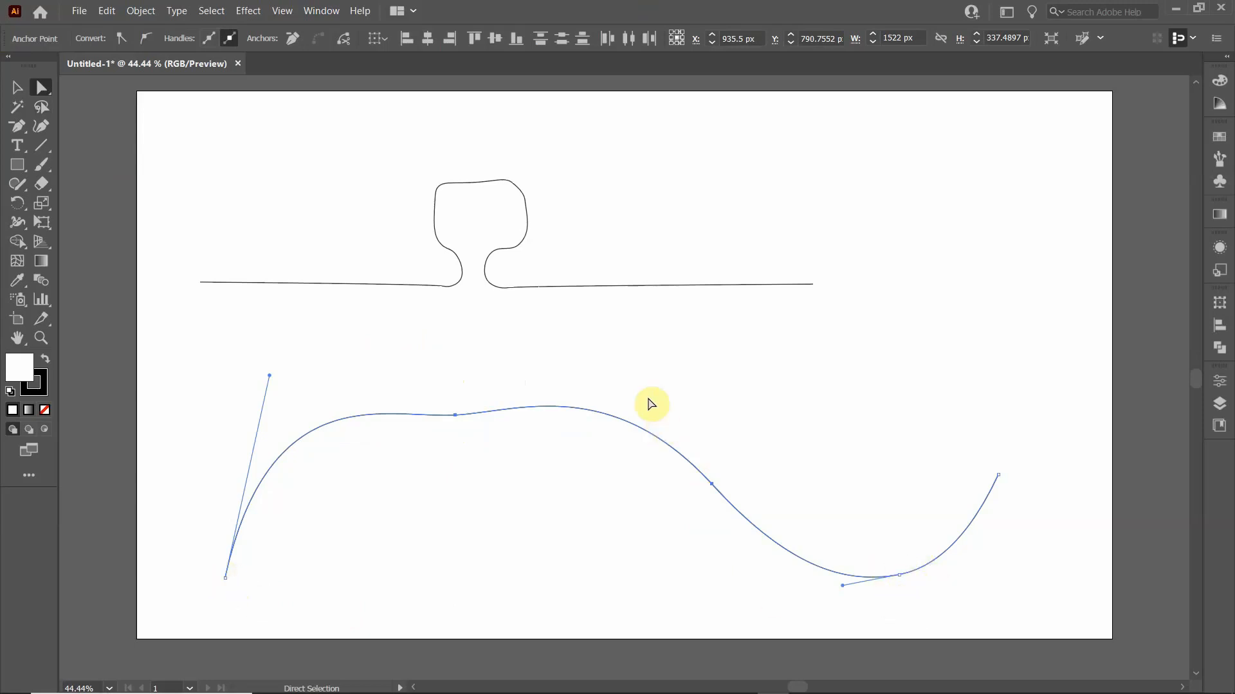
left_click_drag(621, 419, 722, 397)
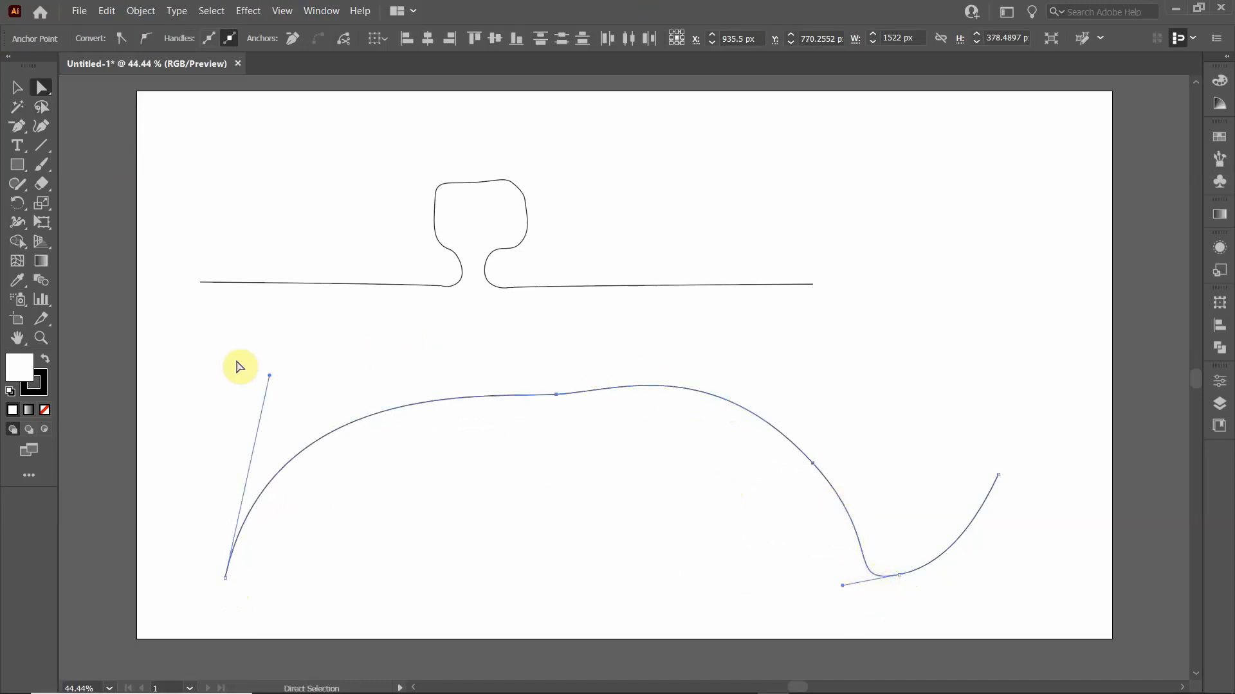
left_click_drag(641, 395, 579, 415)
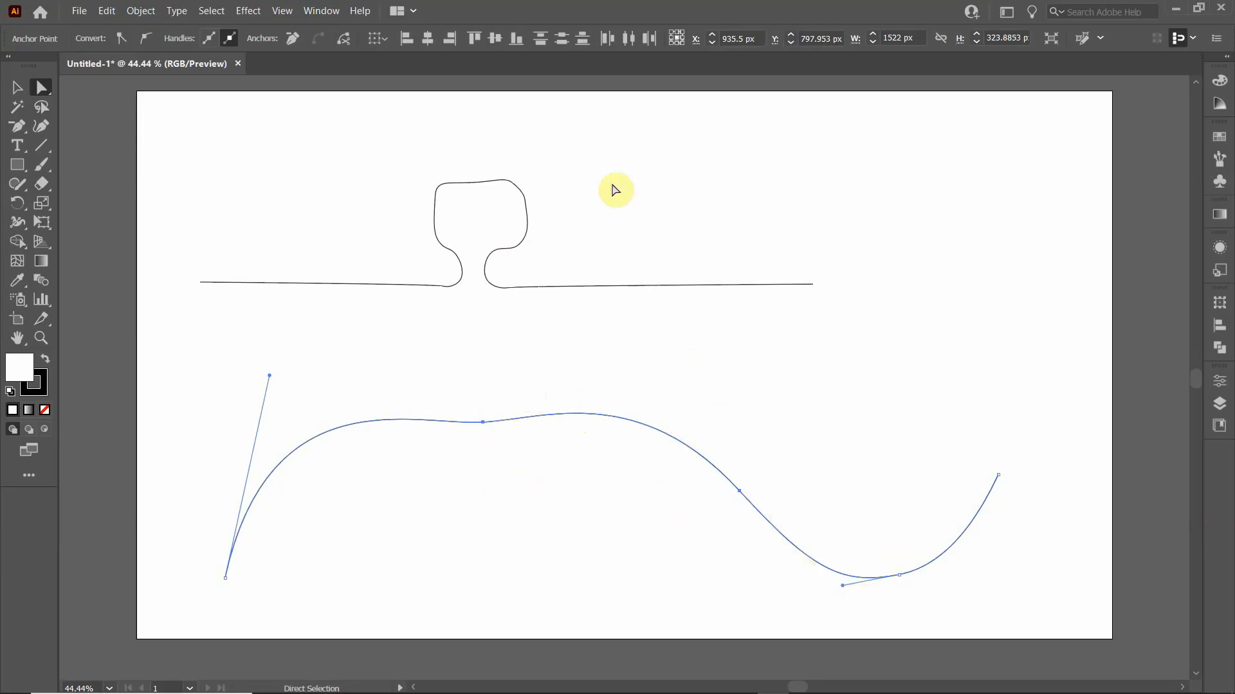
left_click(496, 40)
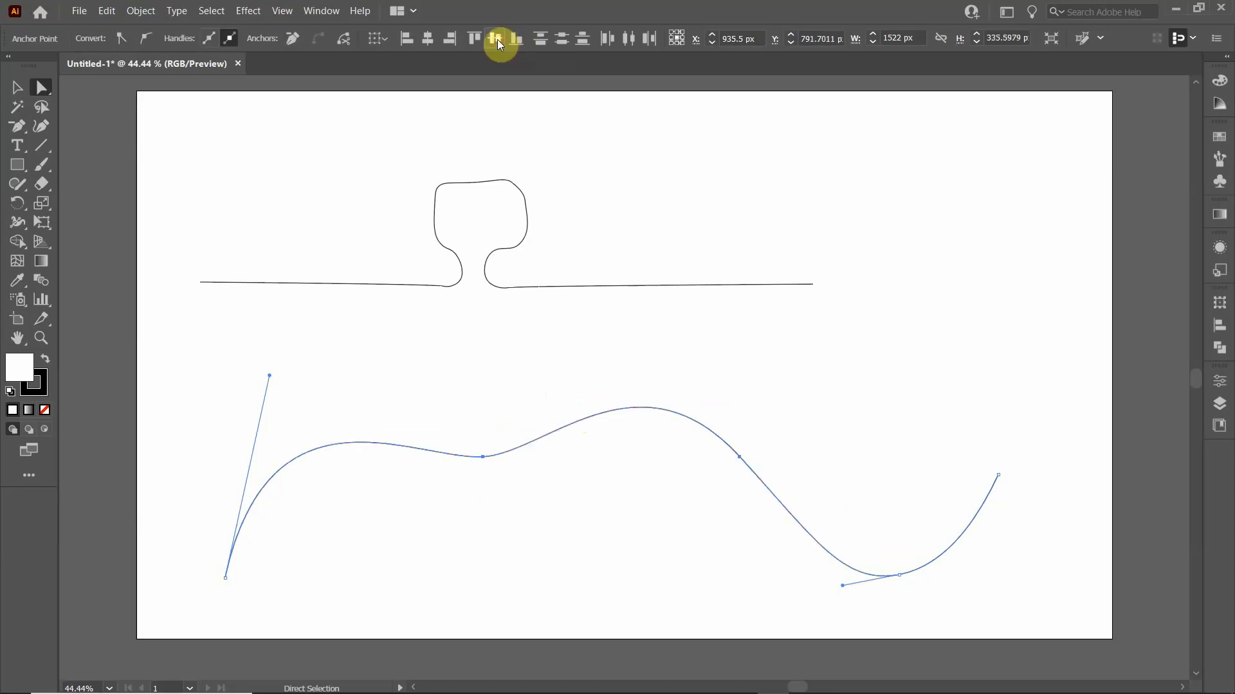
Level the facing handles of the two aligned anchors so the segment between them forms a straight horizontal line
left_click(483, 457)
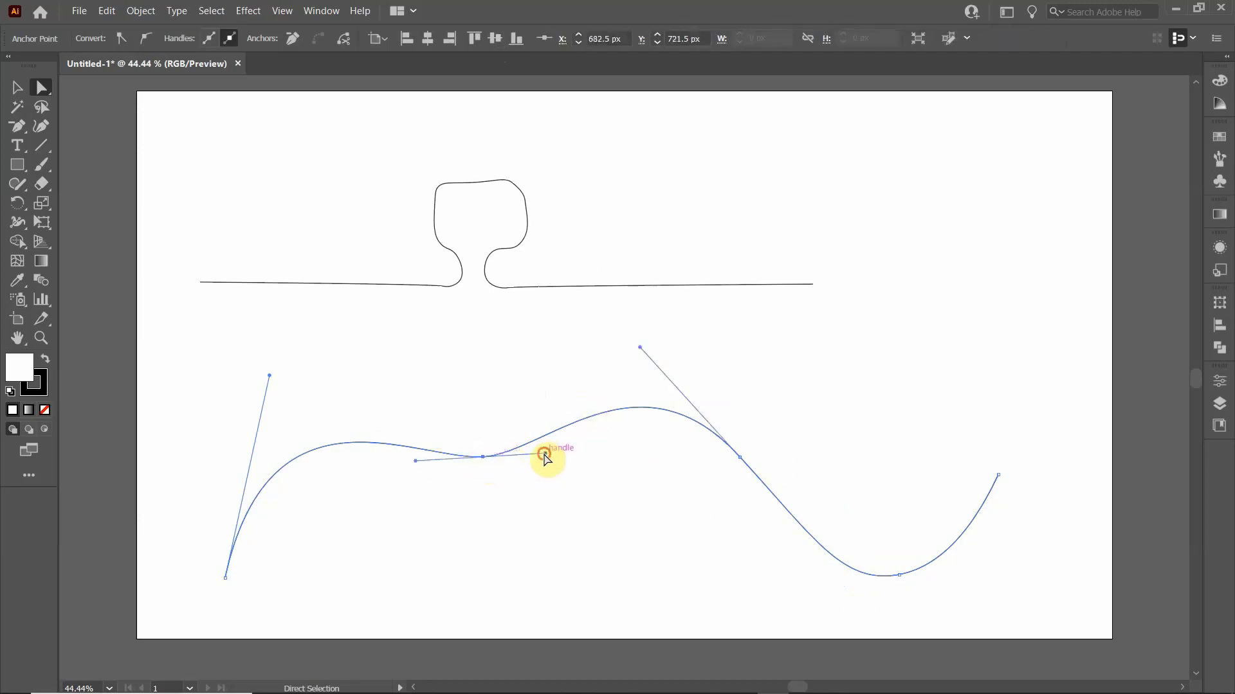
mouse_move(544, 454)
left_mouse_down()
mouse_move(542, 423)
mouse_move(558, 463)
mouse_move(561, 443)
mouse_move(558, 478)
mouse_move(554, 445)
mouse_move(561, 465)
left_mouse_up()
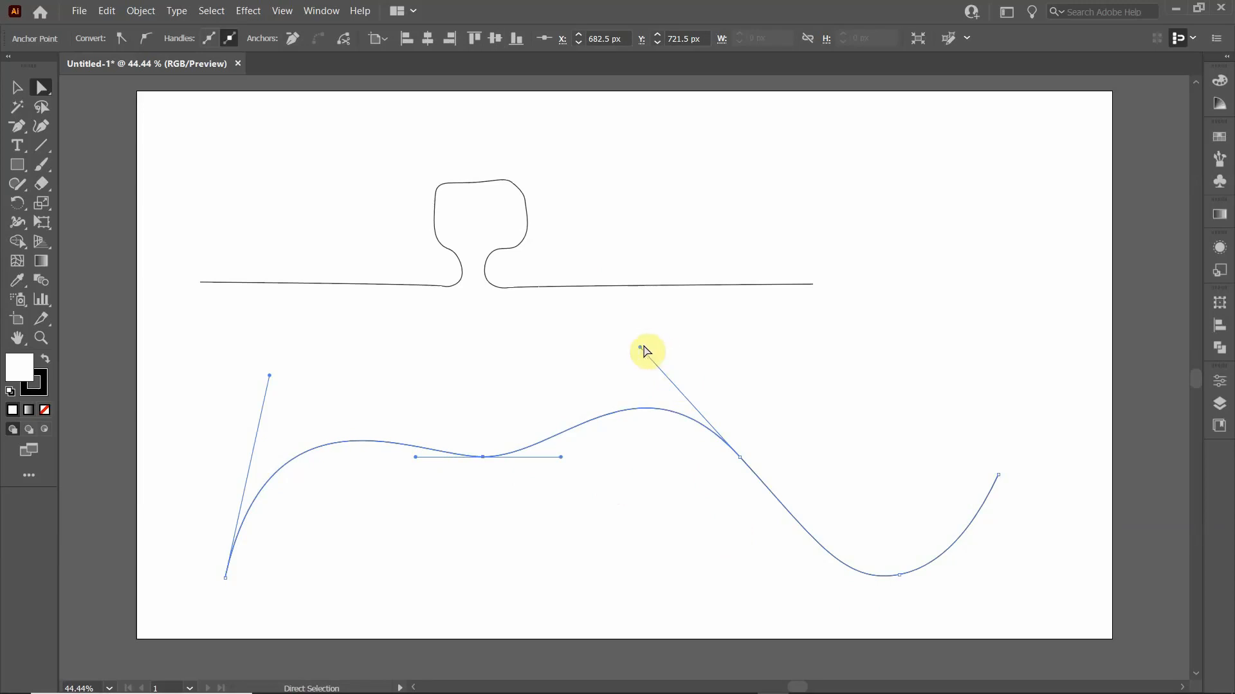
left_click_drag(638, 348, 594, 435)
left_click(474, 456)
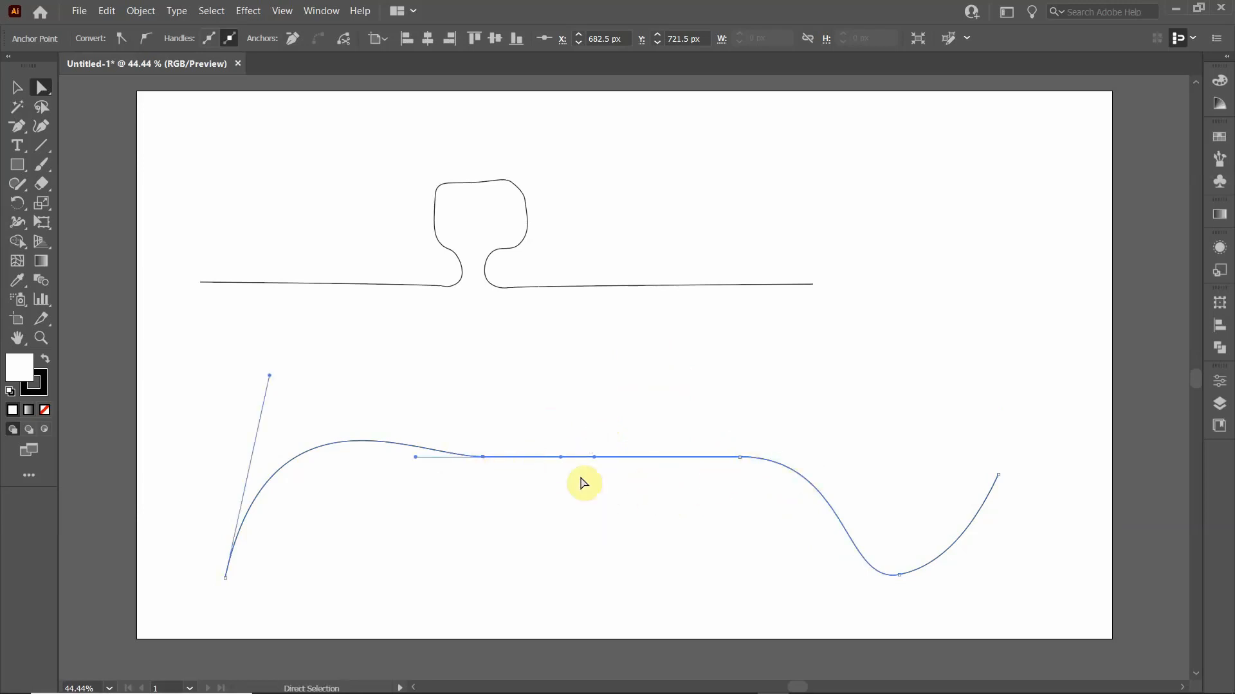
Delete the surplus anchor points at both sides of the neck's base and at the head's two upper corners on the upper path
left_click(552, 211)
left_click(513, 183)
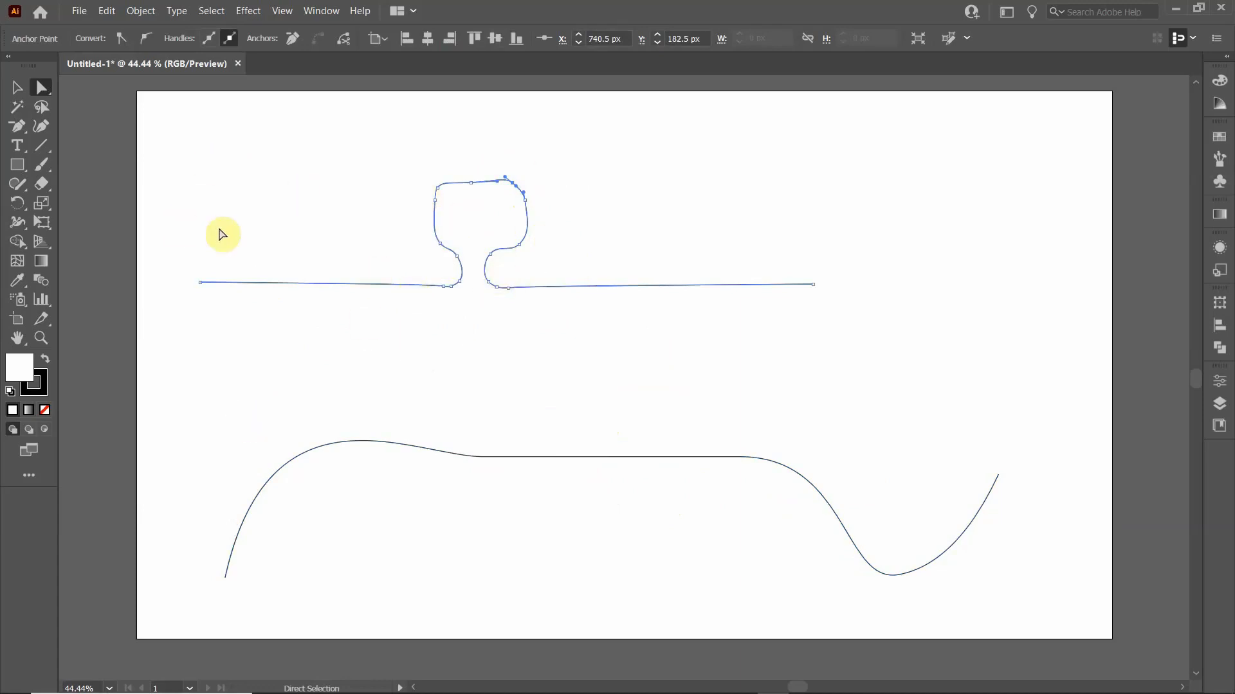
left_click(16, 125)
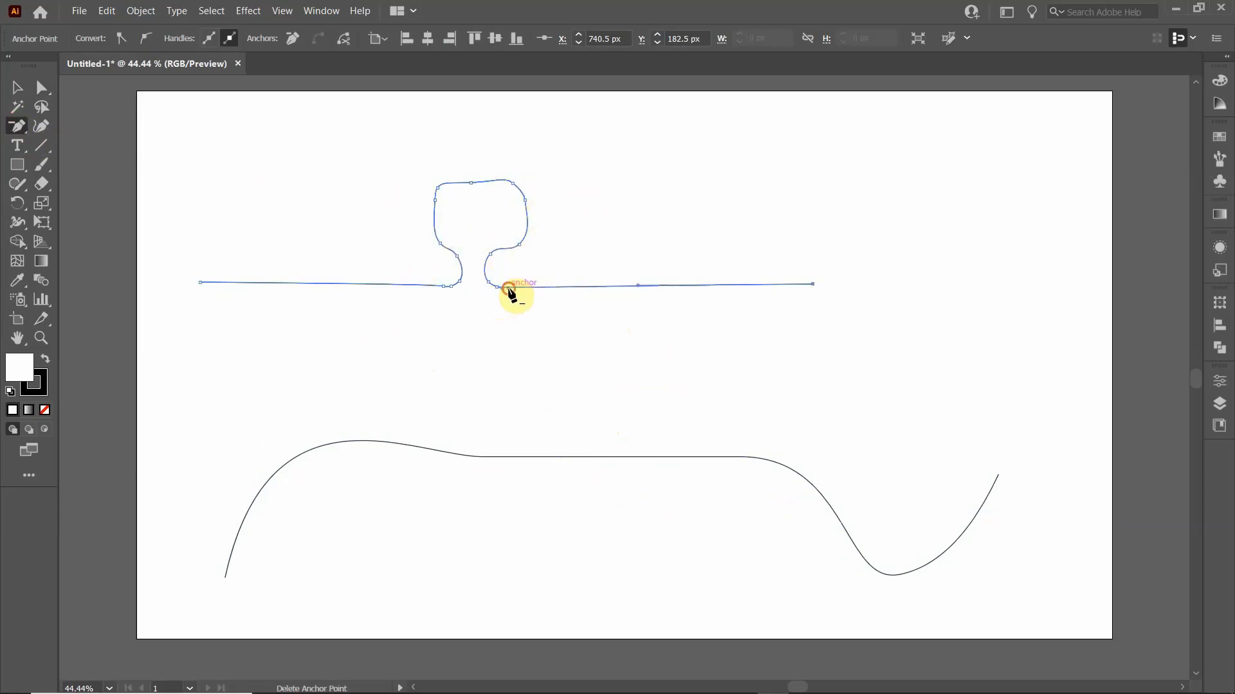
left_click(508, 289)
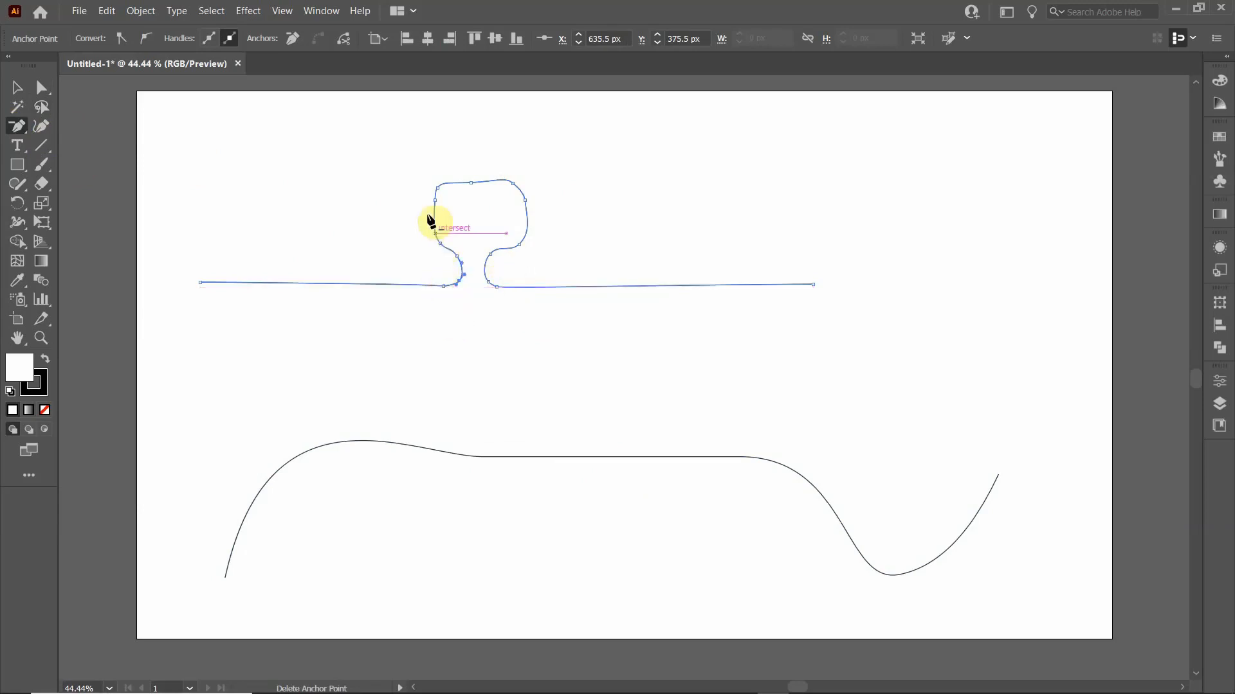
left_click(437, 189)
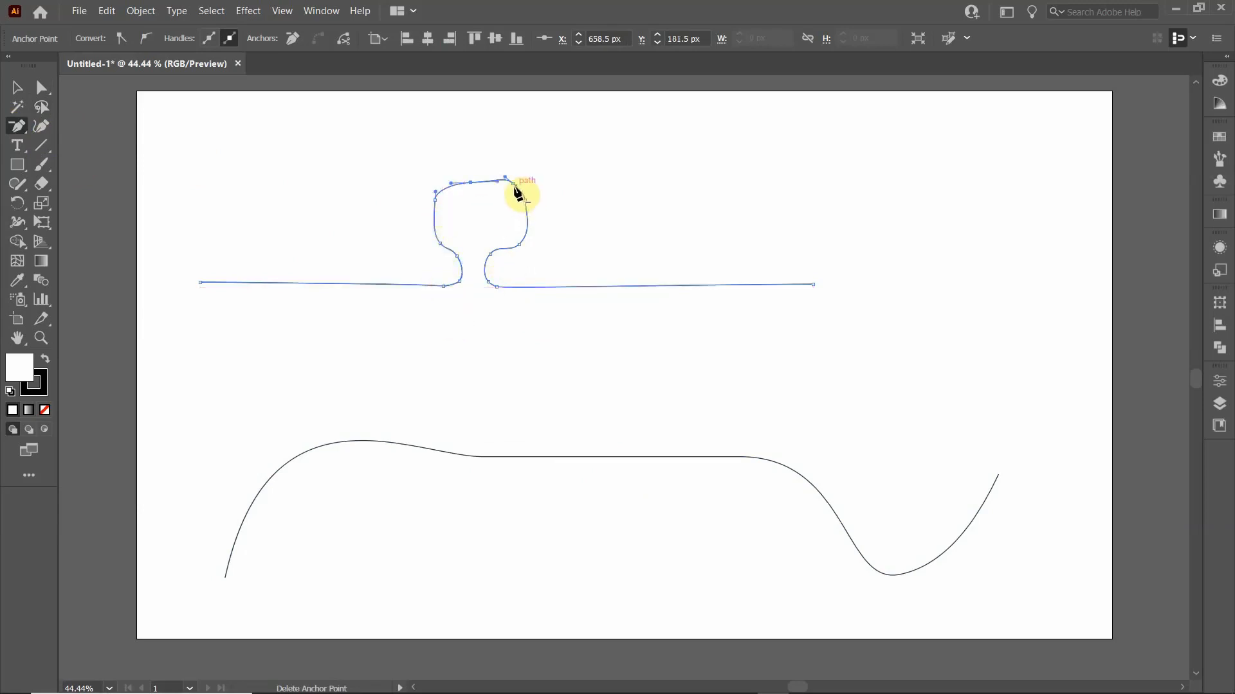
left_click(513, 185)
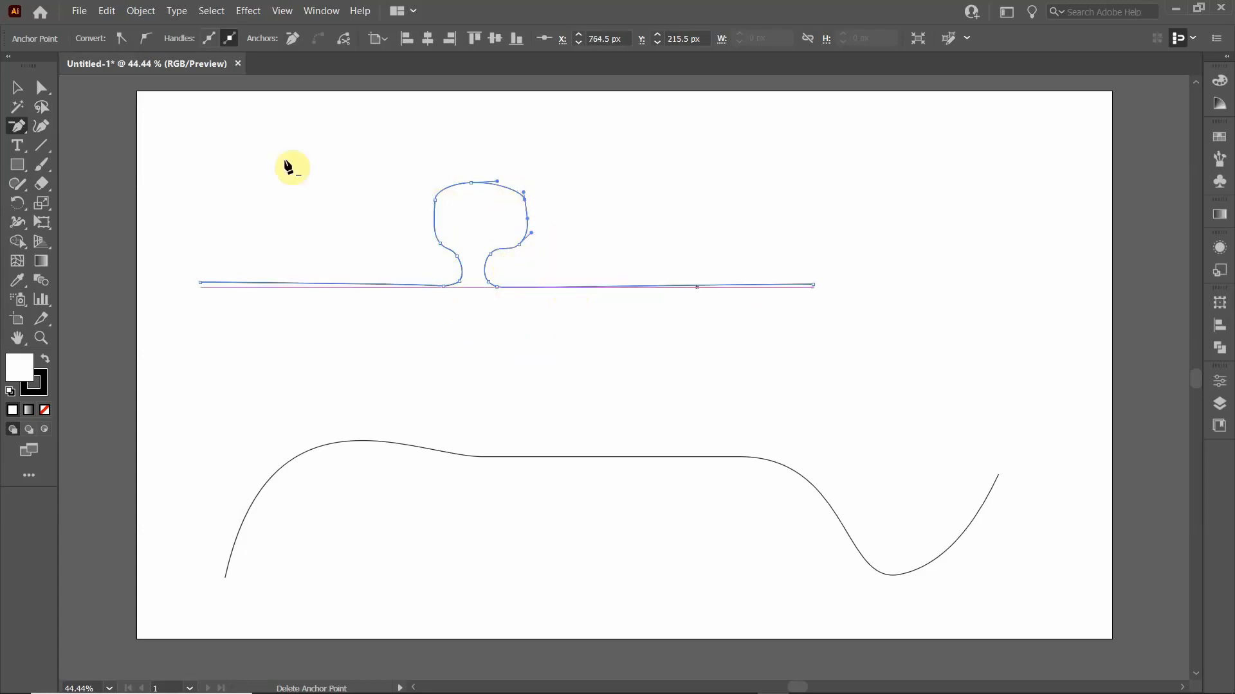
Adjust the two anchors on the right side of the upper path's head to line up with the matching anchors on the left
left_click(33, 84)
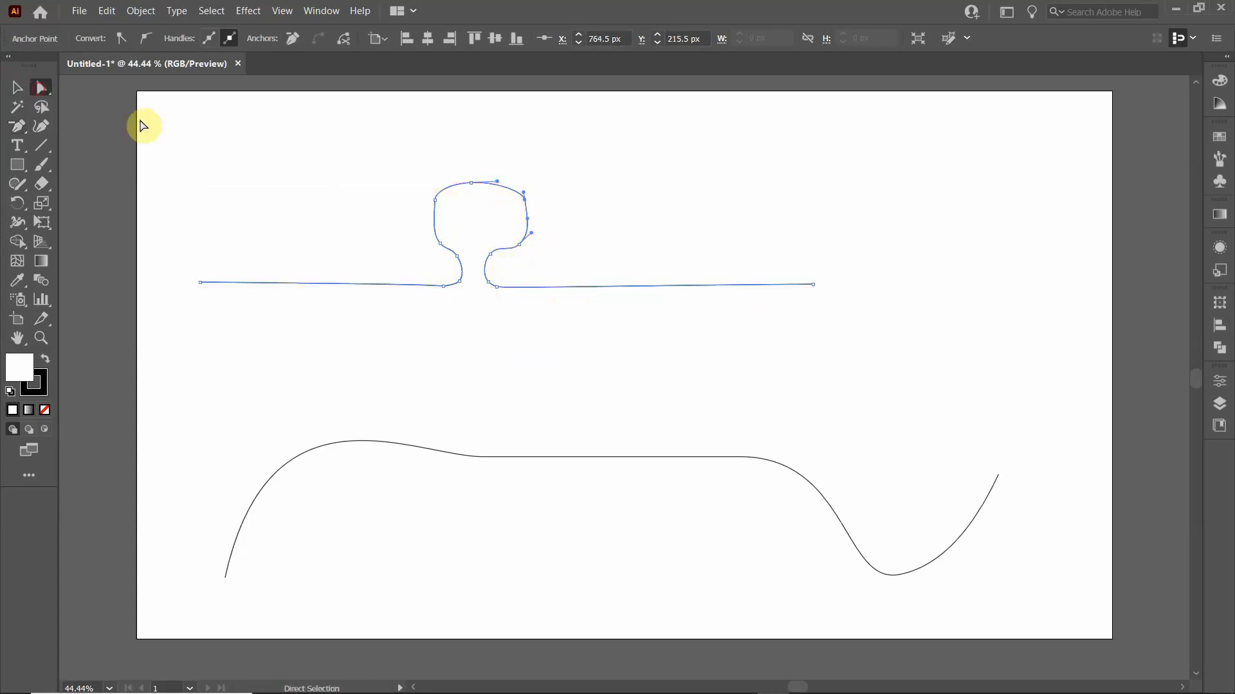
left_click(526, 203)
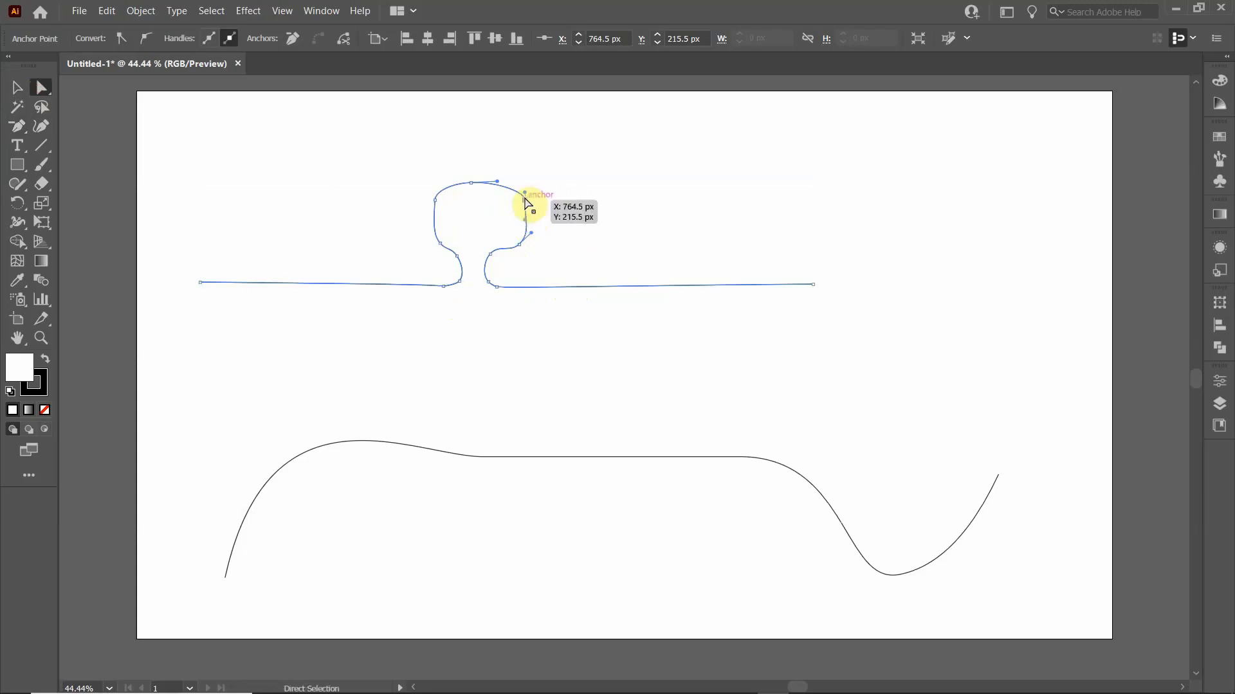
left_click_drag(529, 198, 527, 198)
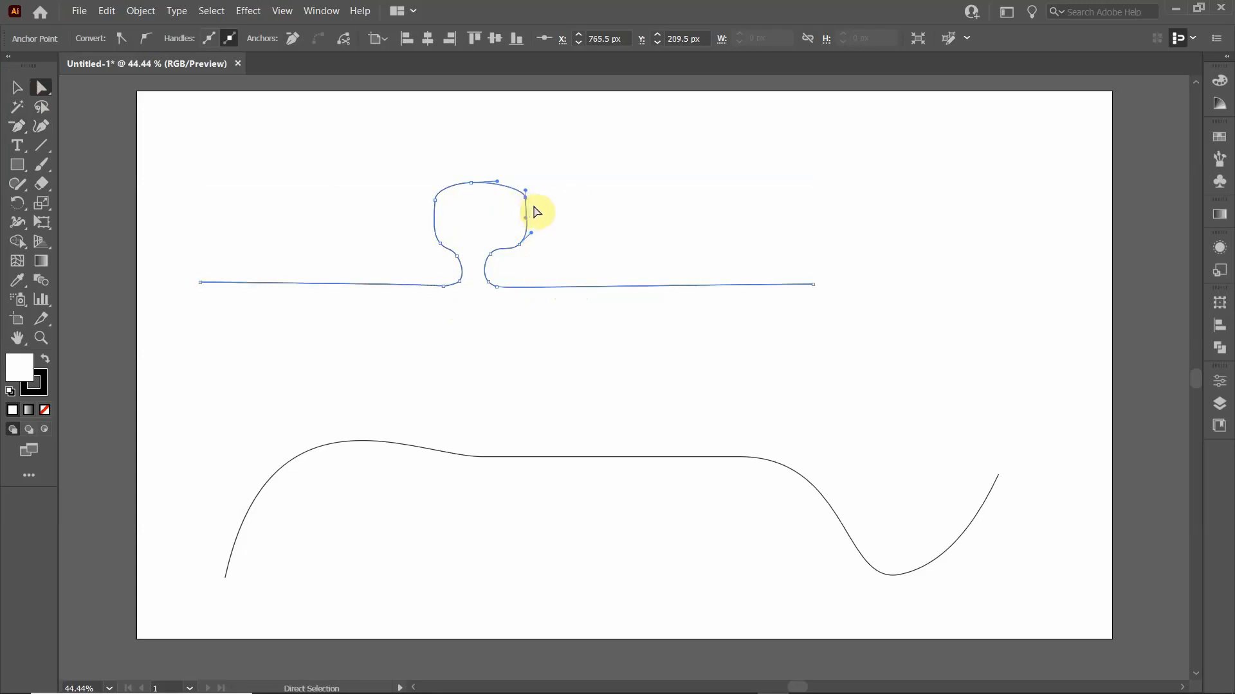
left_click(436, 199)
left_click(520, 246)
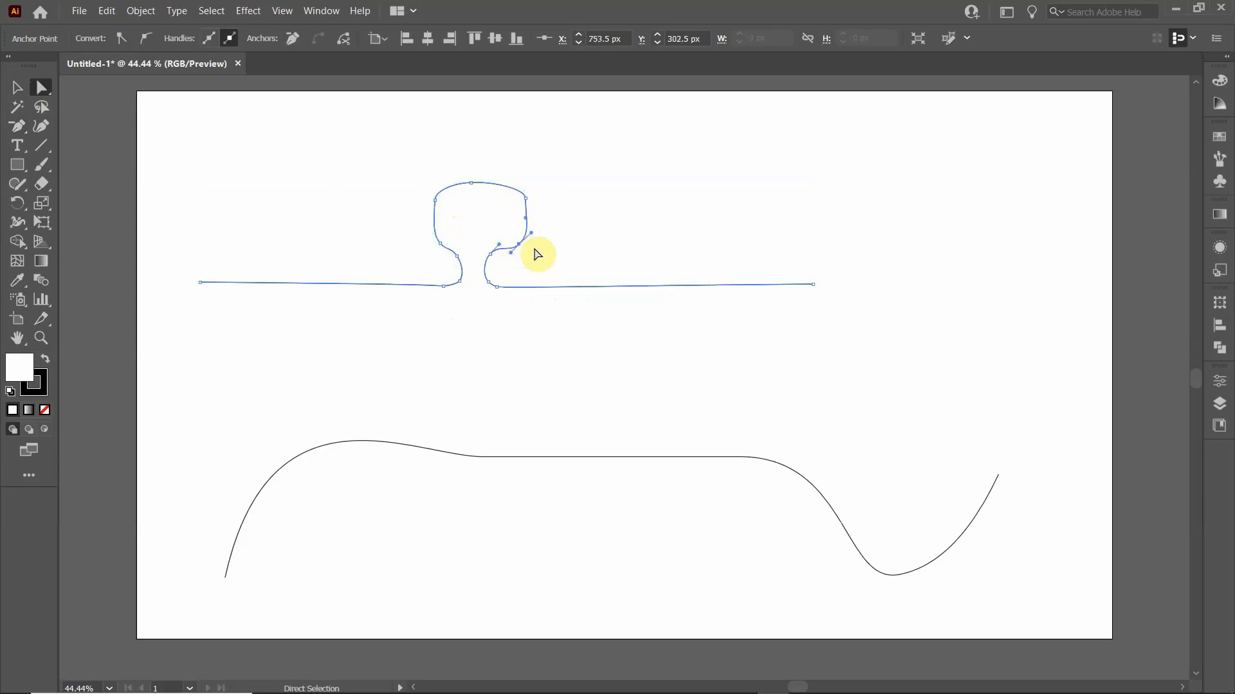
key("Down")
key("Down")
Move the anchor at the neck's right base to X 738.5 px, Y 386.5 px and delete the lowest neck anchor on each side
left_click(499, 287)
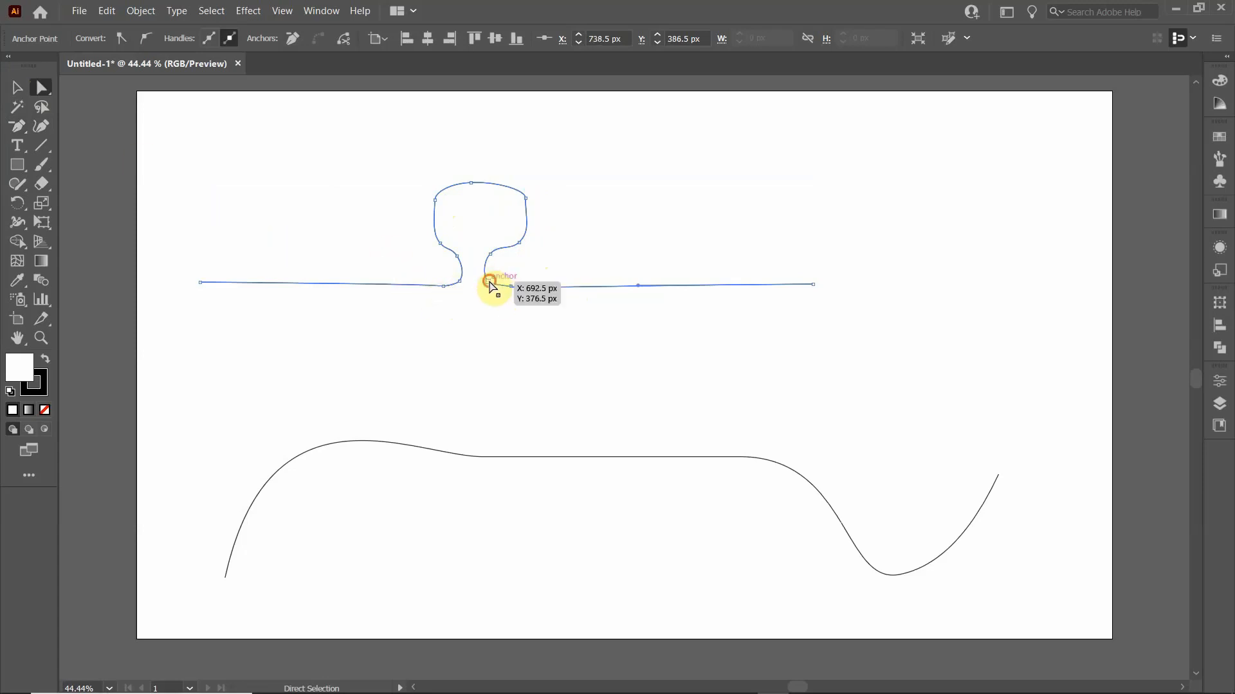
left_click(489, 281)
left_click(19, 127)
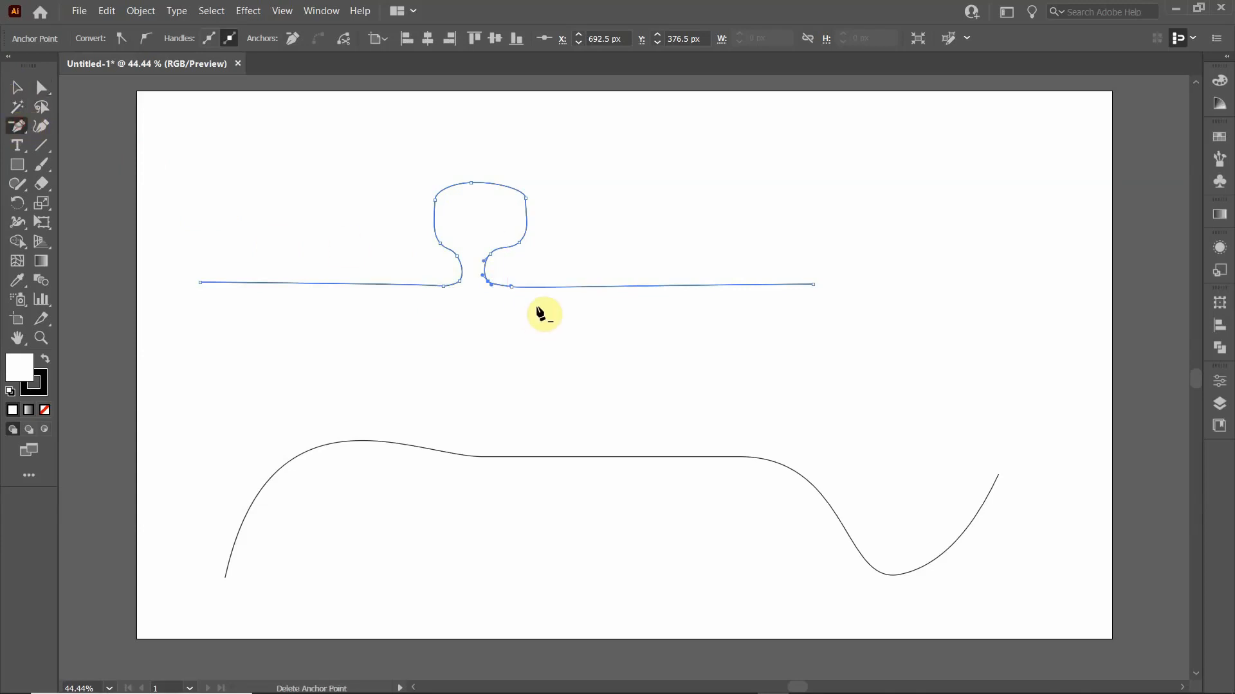
left_click(488, 282)
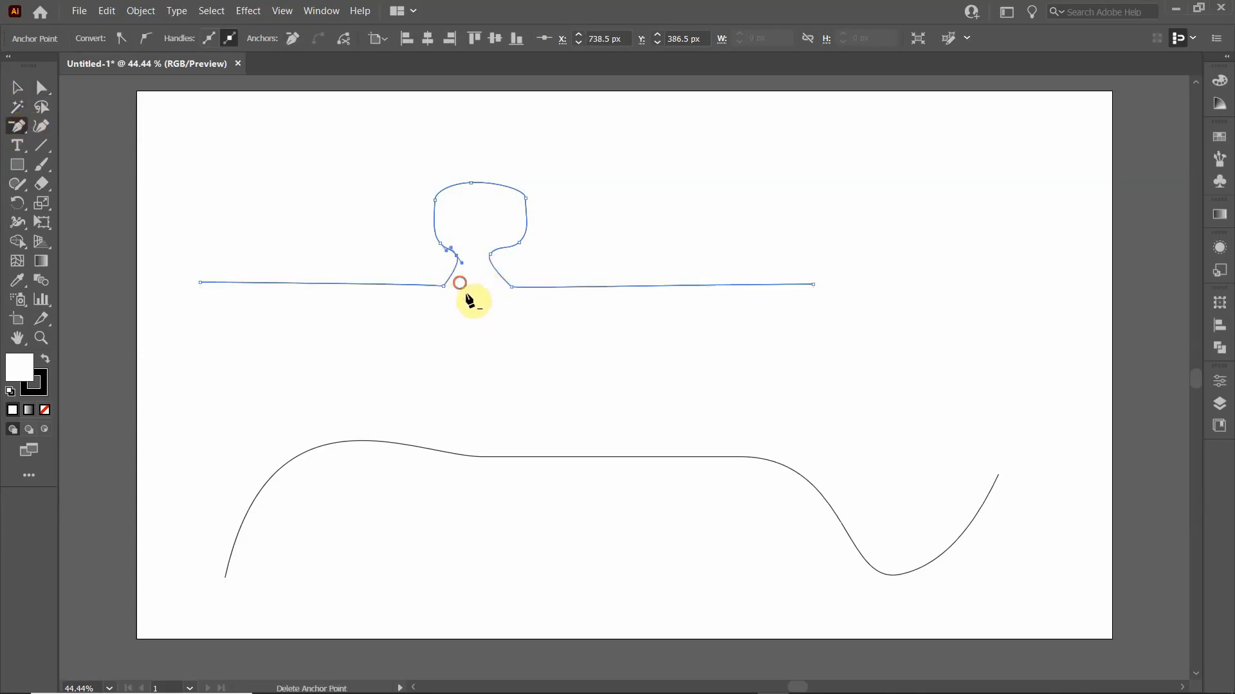
Round both corners at the neck's base by pulling long horizontal handles from their anchors toward the neck's centre
left_click(42, 88)
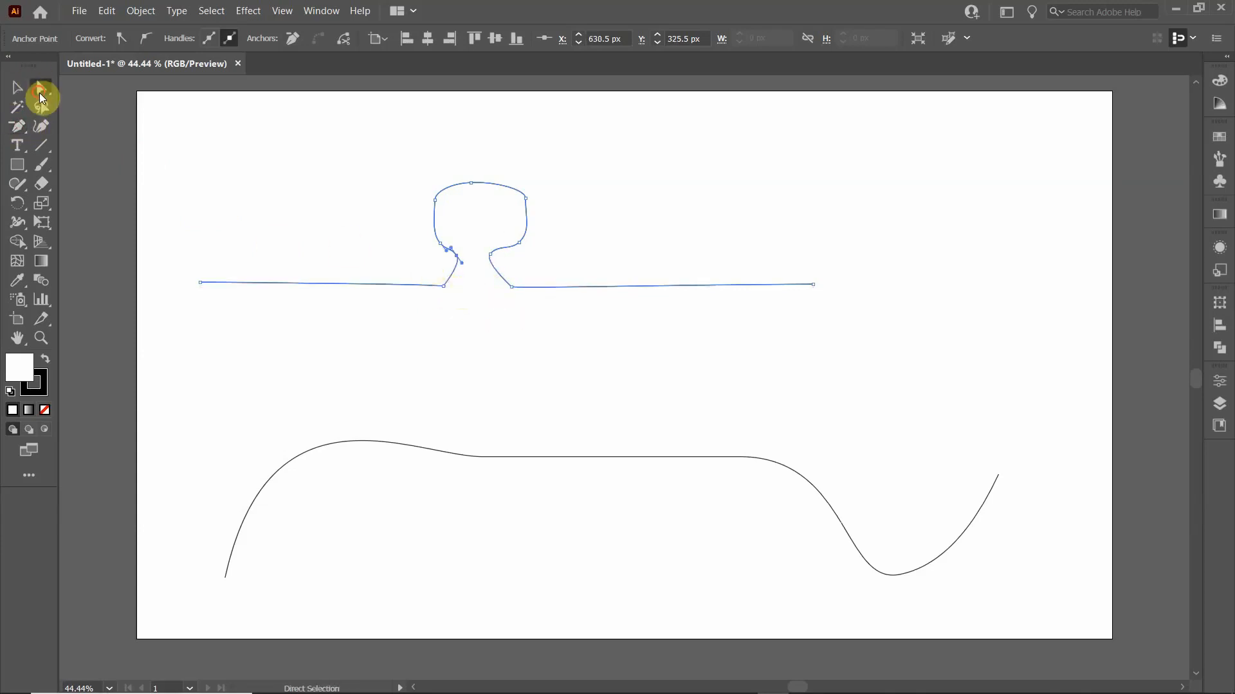
left_click(443, 287)
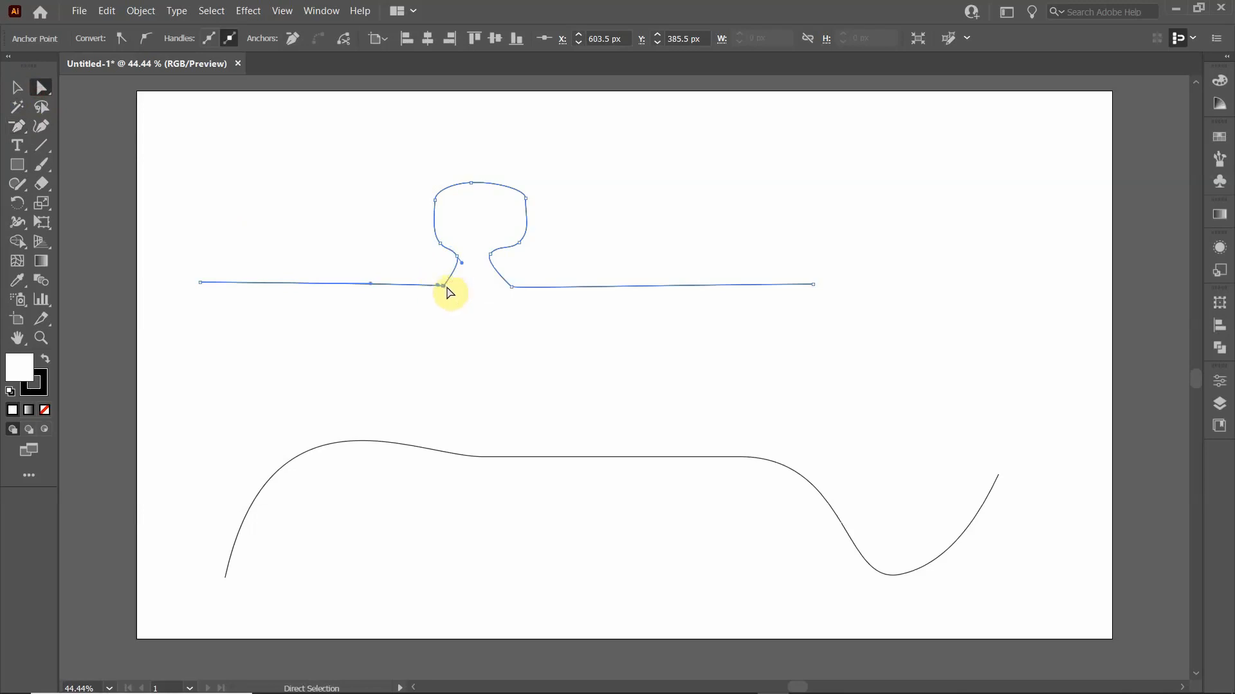
scroll(452, 292, "up", 6)
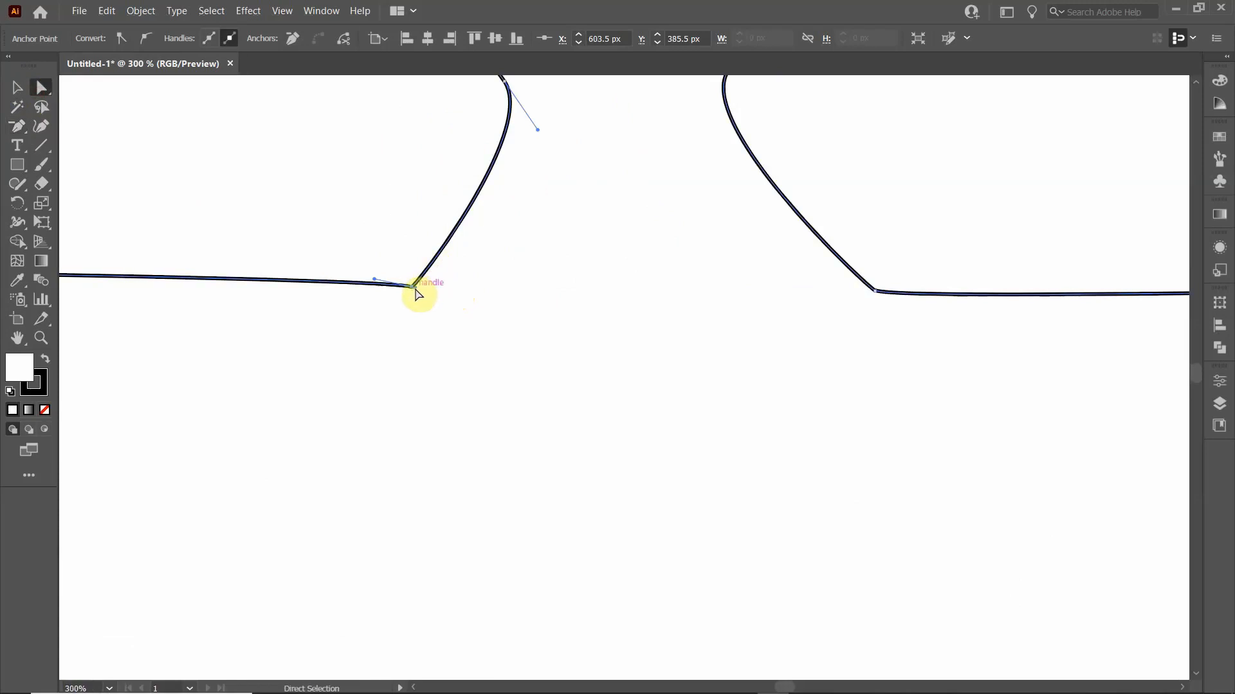
left_click_drag(417, 293, 543, 279)
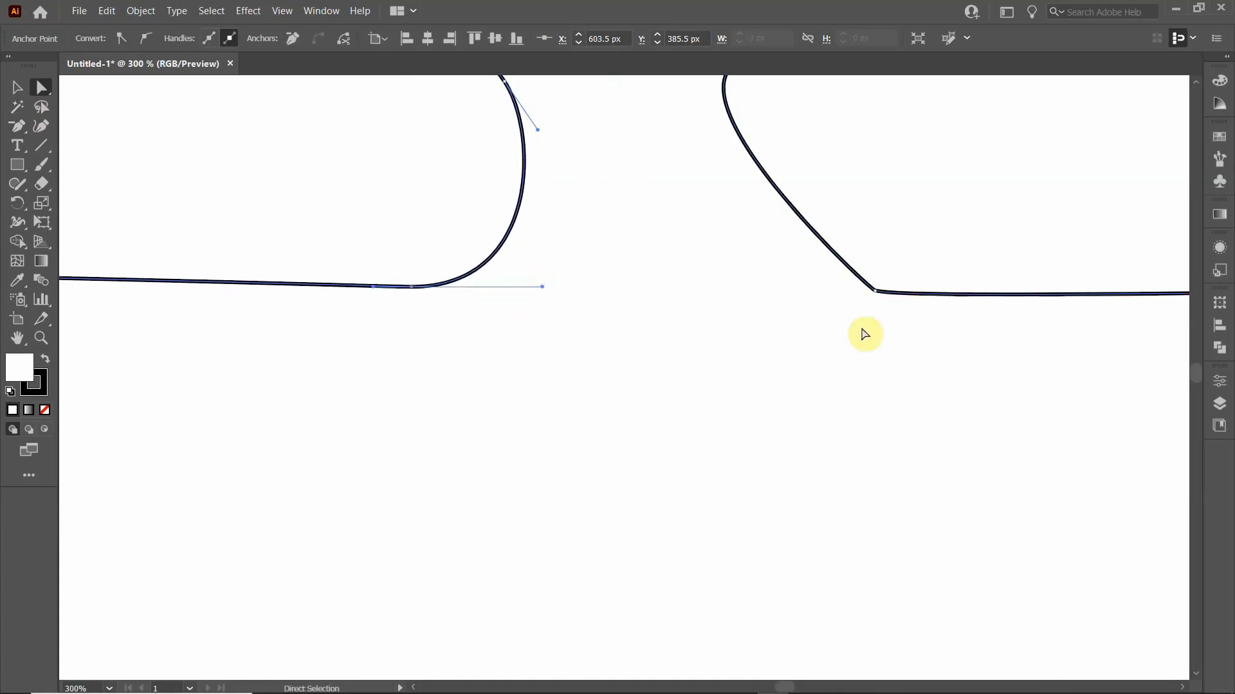
left_click(876, 291)
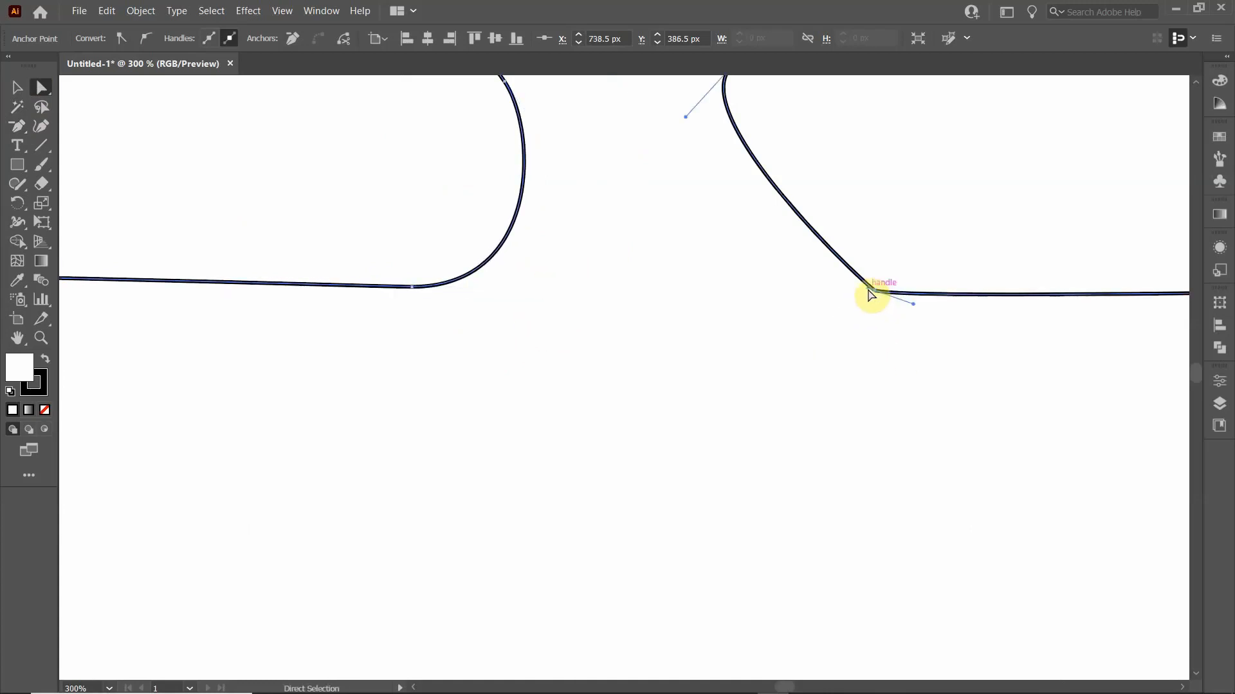
left_click_drag(870, 290, 652, 288)
Lengthen the upward handle of the head's upper right anchor to round that shoulder like the opposite one
scroll(727, 293, "up", 5)
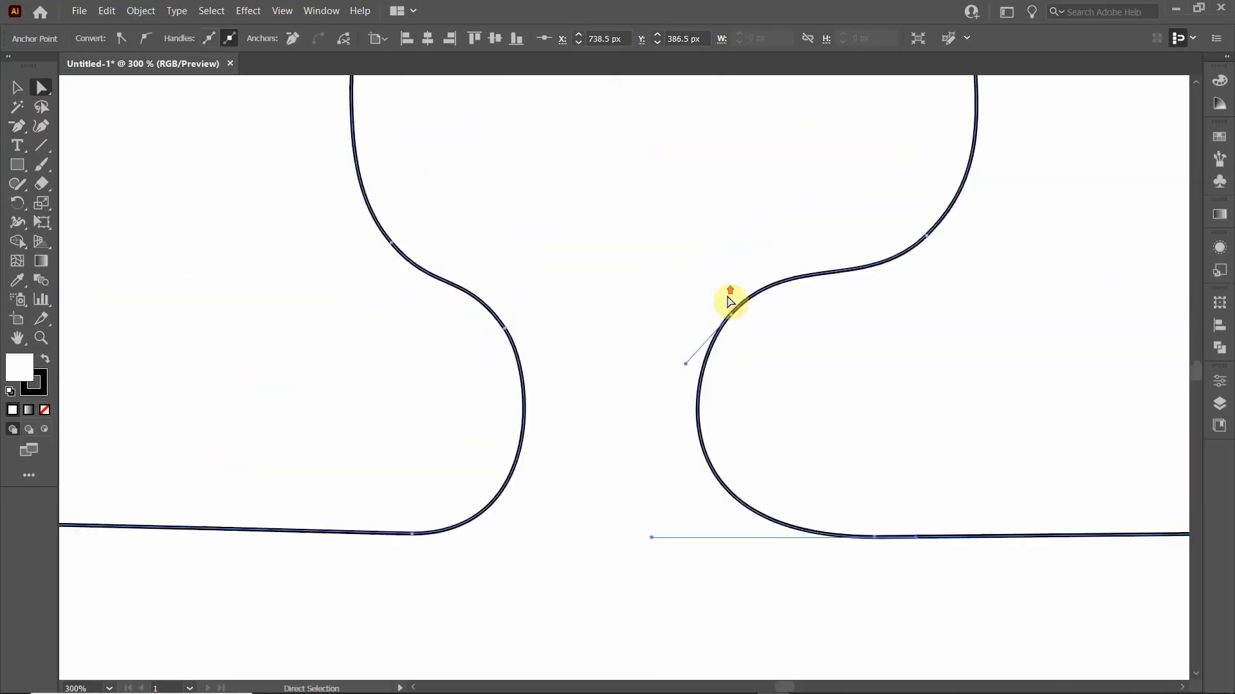
scroll(730, 303, "up", 6)
left_click_drag(969, 205, 965, 203)
left_click_drag(968, 148, 963, 120)
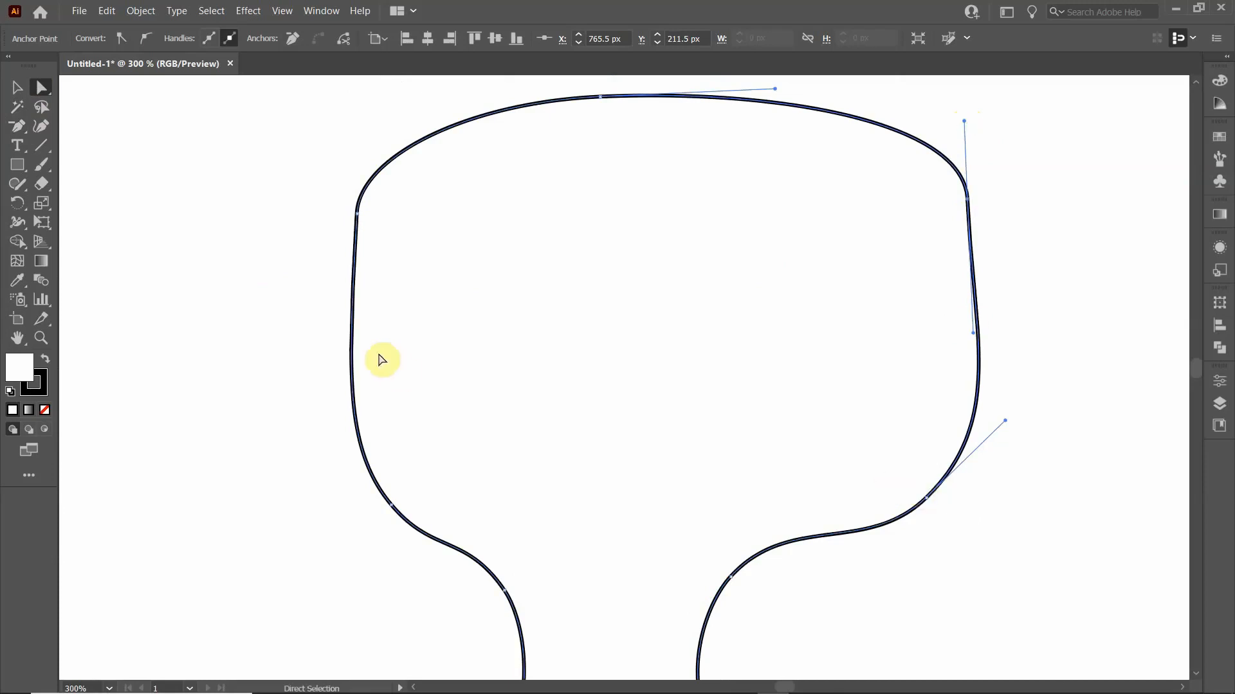
Narrow the head by selecting its two right-hand anchors and nudging them left, and deselect the path
scroll(527, 459, "down", 3)
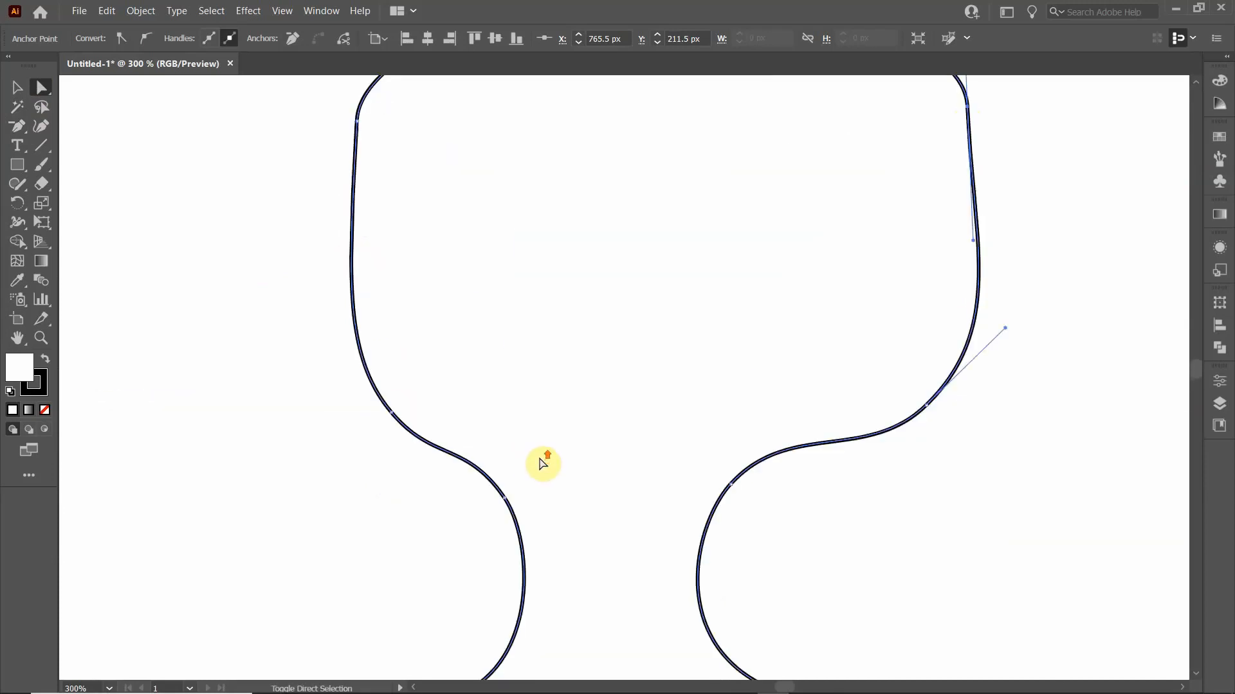
scroll(546, 466, "down", 3)
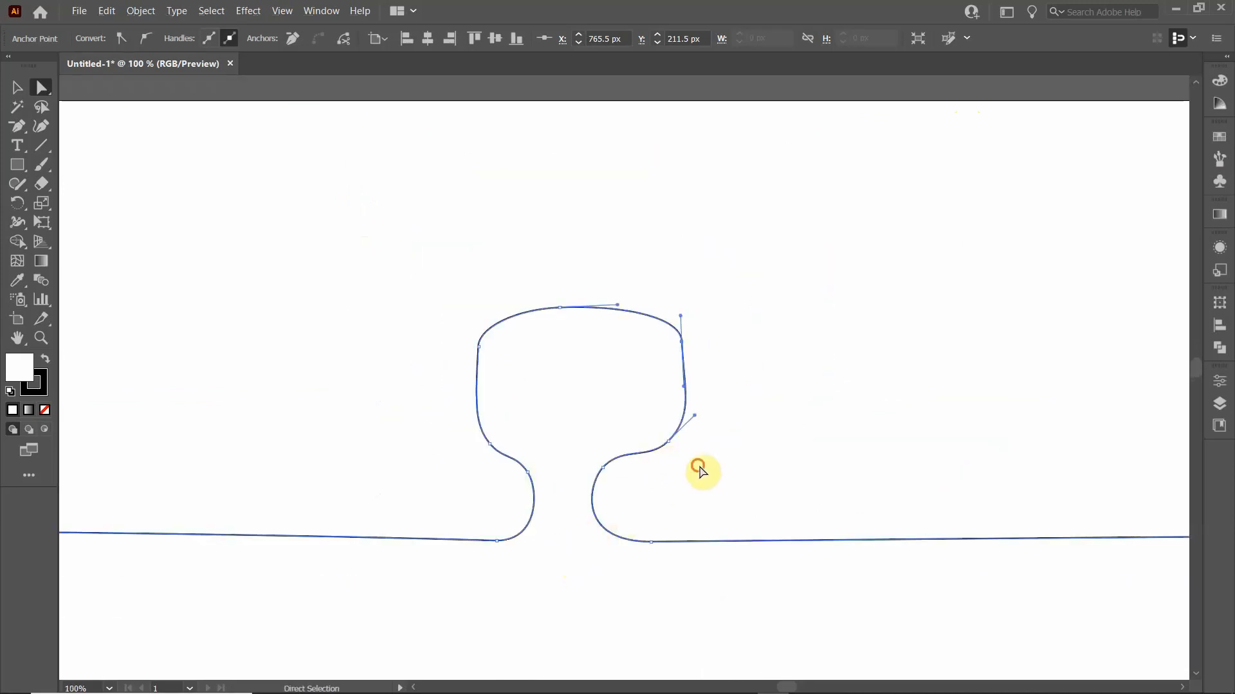
left_click_drag(728, 479, 654, 300)
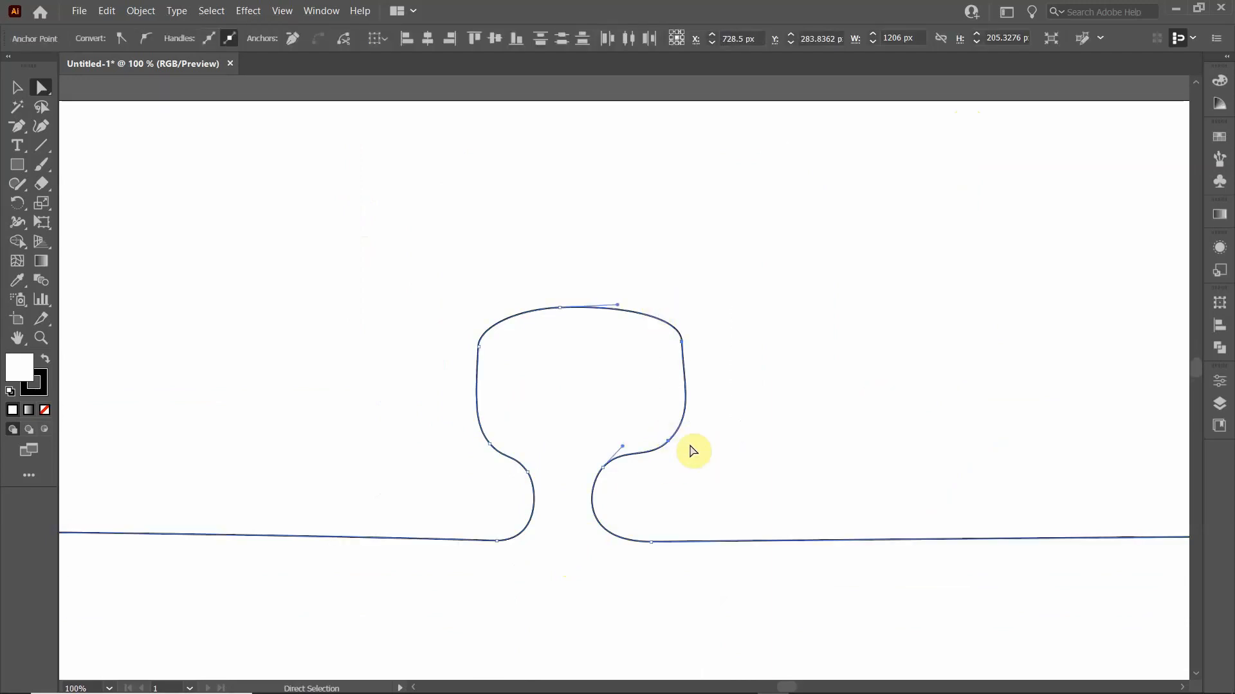
key("Left")
key("Left")
key("Left")
key("Left")
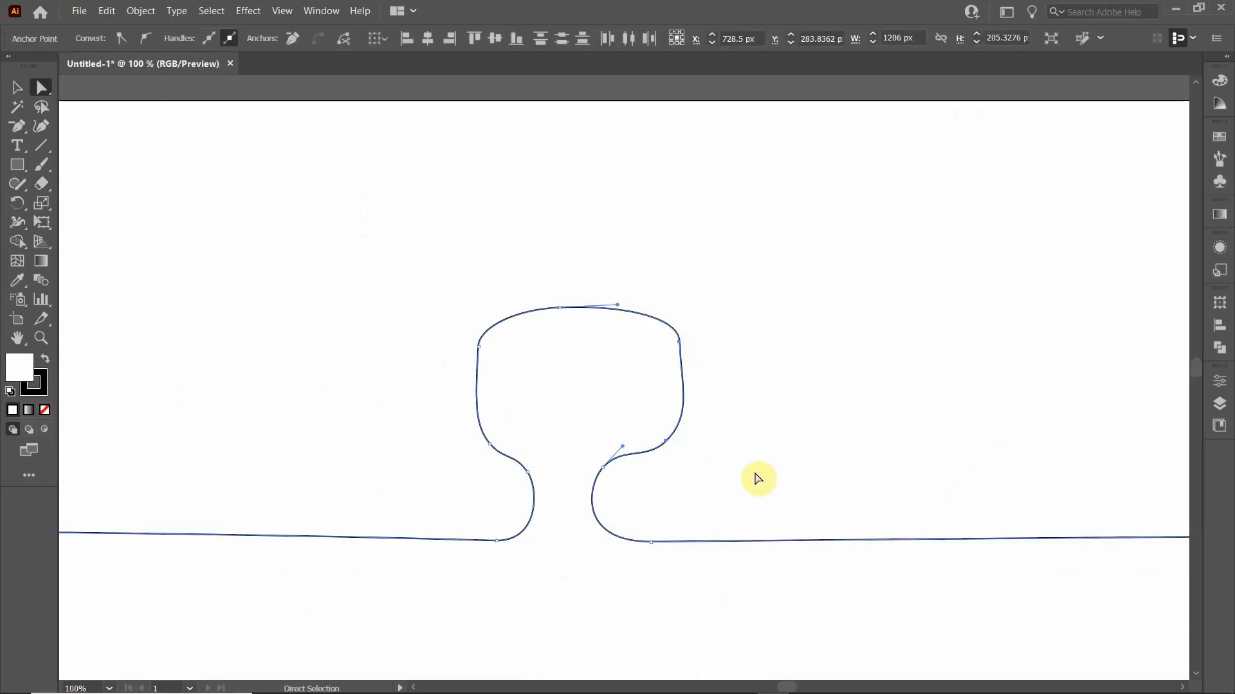
key("Left")
key("Left")
key("Left")
key("Left")
key("Left")
key("Left")
key("Left")
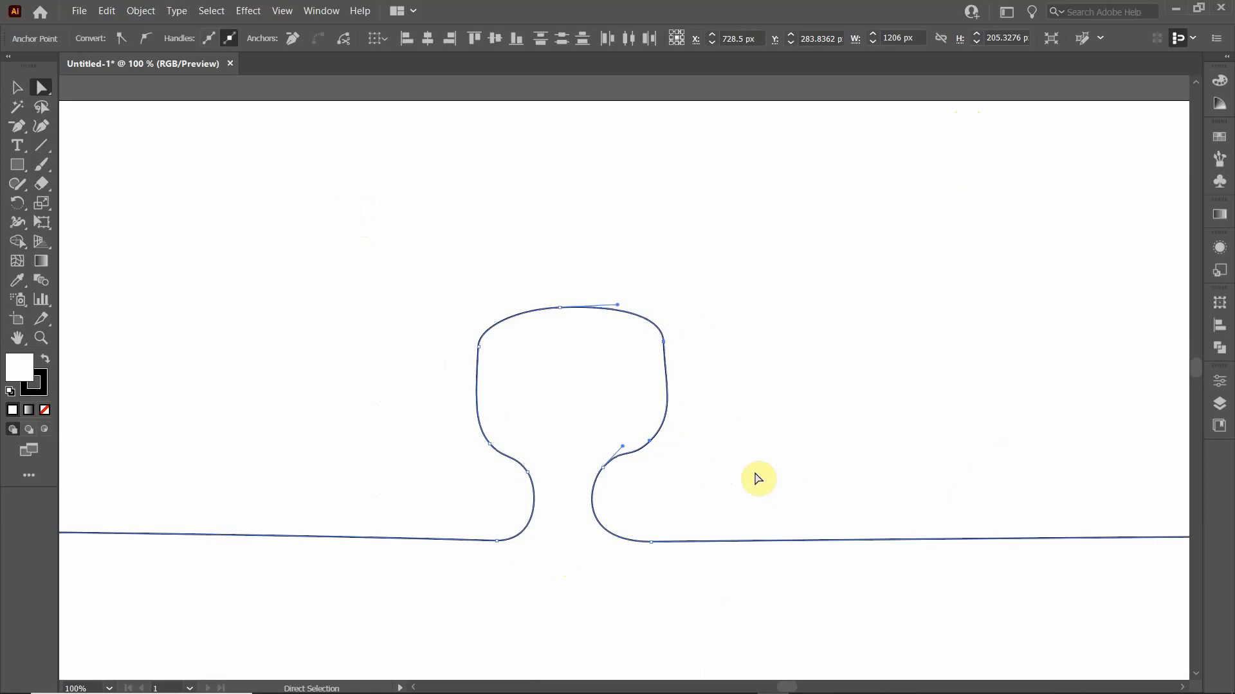
left_click(15, 94)
left_click(363, 303)
scroll(474, 463, "down", 3)
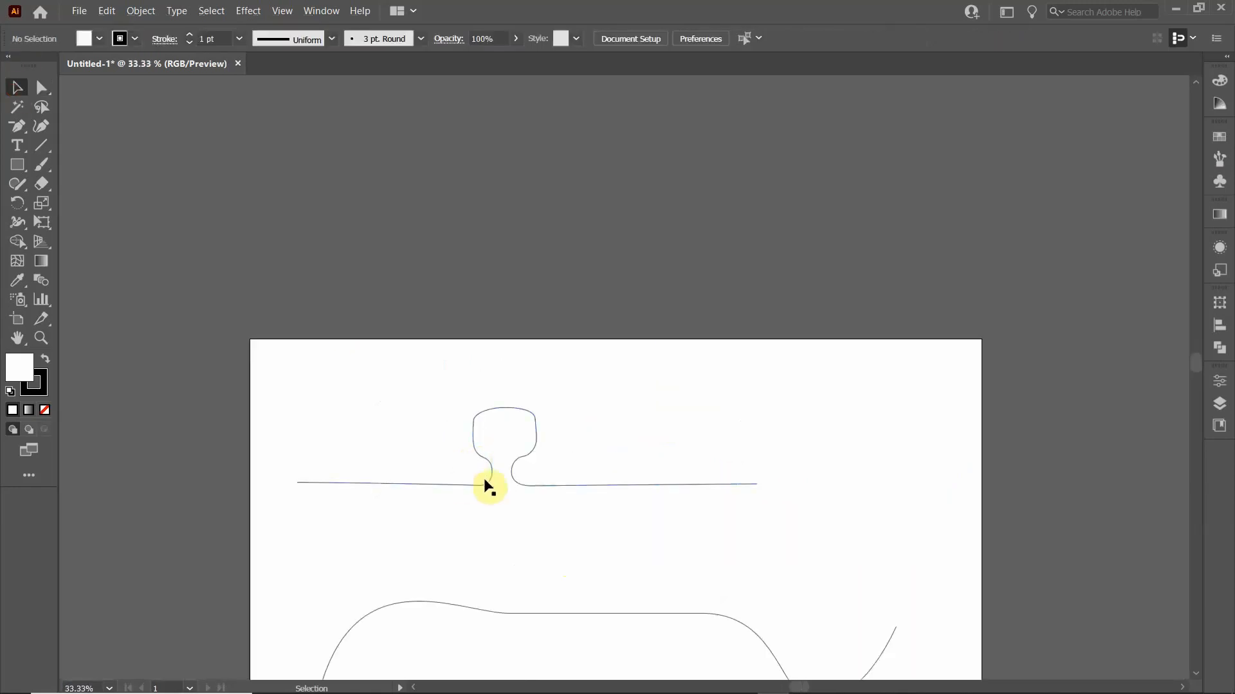
scroll(516, 508, "up", 1)
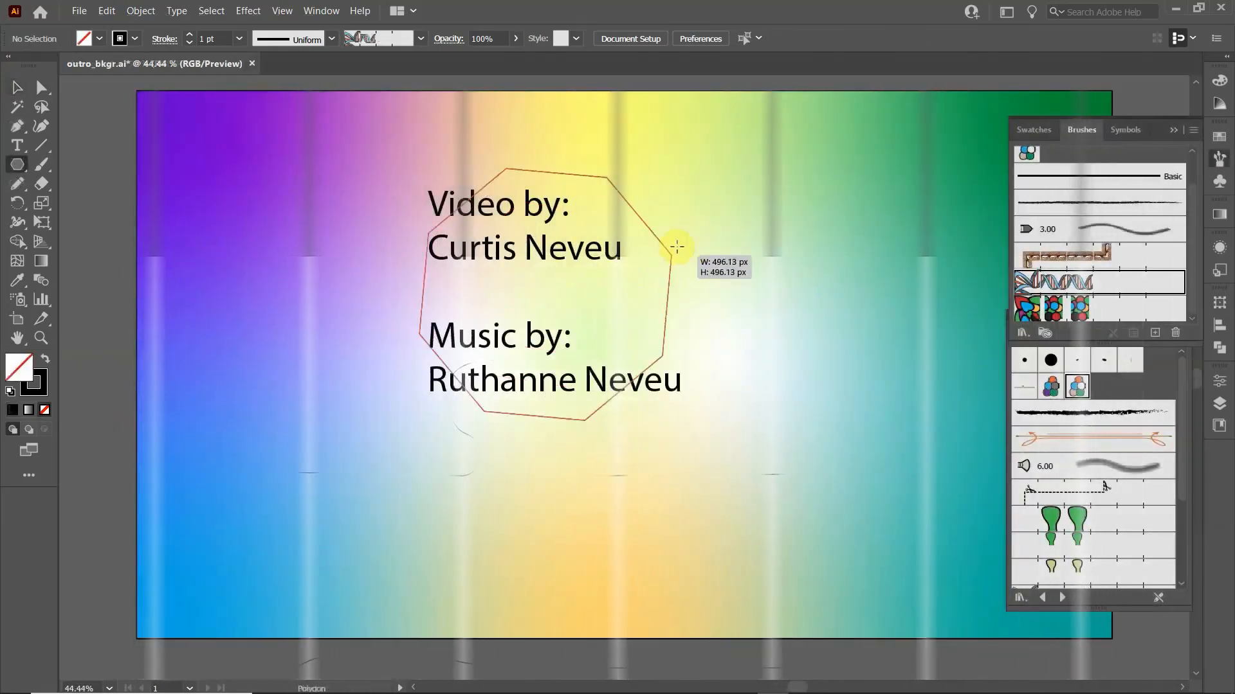
Draw an octagon around the credits text in outro_bkgr.ai and apply the twisted ribbon pattern brush to it
mouse_move(669, 242)
left_mouse_down()
mouse_move(719, 205)
mouse_move(731, 221)
left_mouse_up()
left_click(1106, 283)
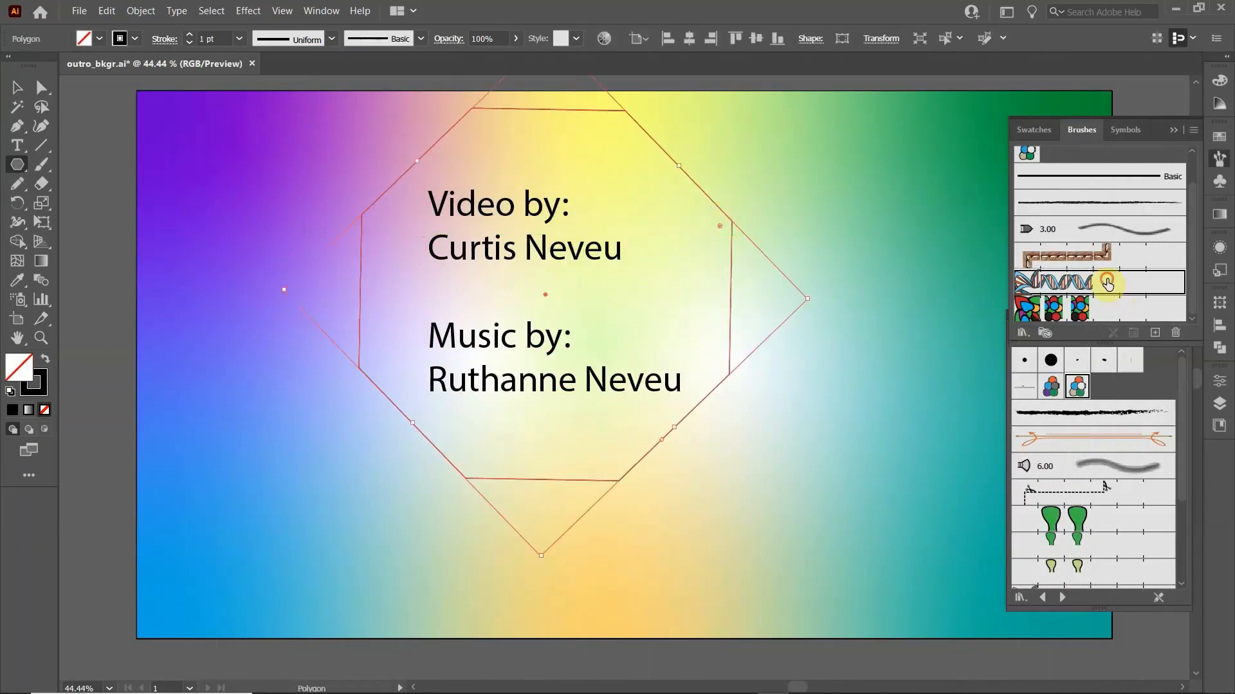